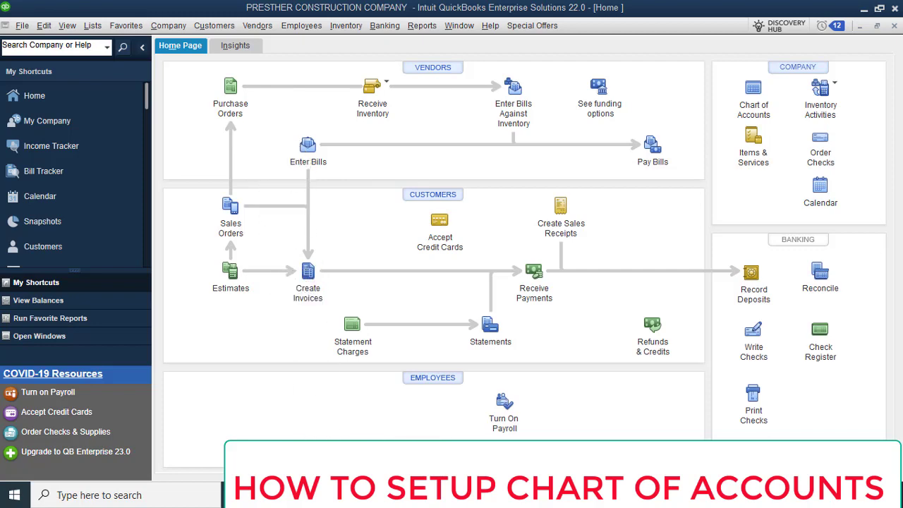
Switch to the QuickBooks Advance Case Study workbook and review its General Ledger chart of accounts list.
{"action": "mouse_move", "coordinate": [433, 495]}
{"action": "left_click", "coordinate": [420, 417]}
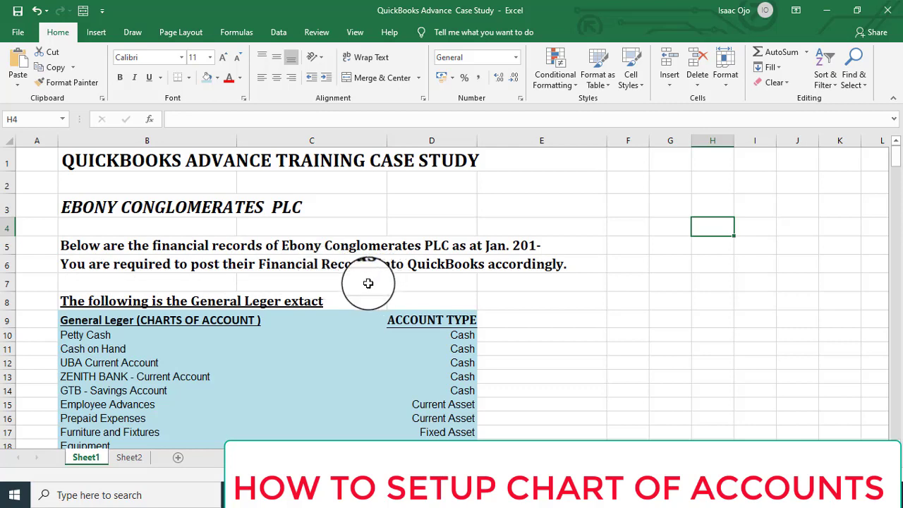
{"action": "scroll", "coordinate": [368, 282], "scroll_direction": "down", "scroll_amount": 3}
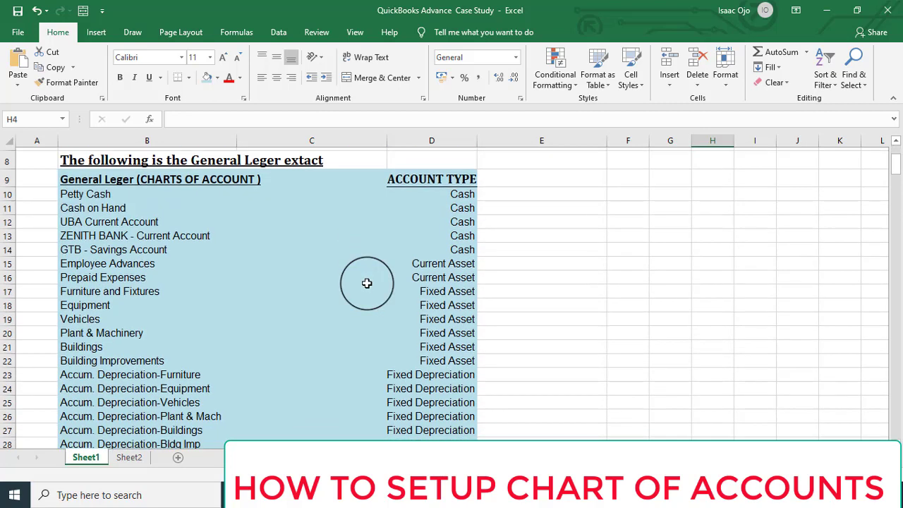
{"action": "scroll", "coordinate": [366, 283], "scroll_direction": "up", "scroll_amount": 3}
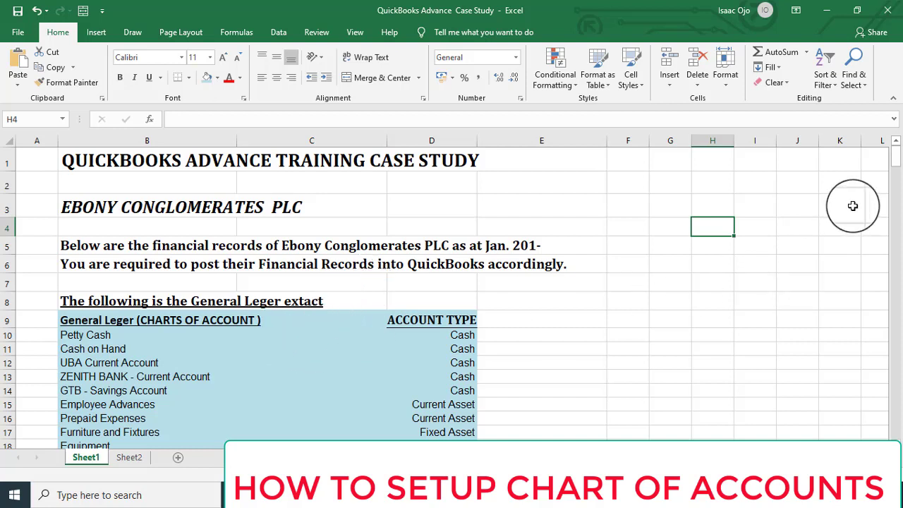
{"action": "left_click_drag", "start_coordinate": [894, 162], "coordinate": [872, 162]}
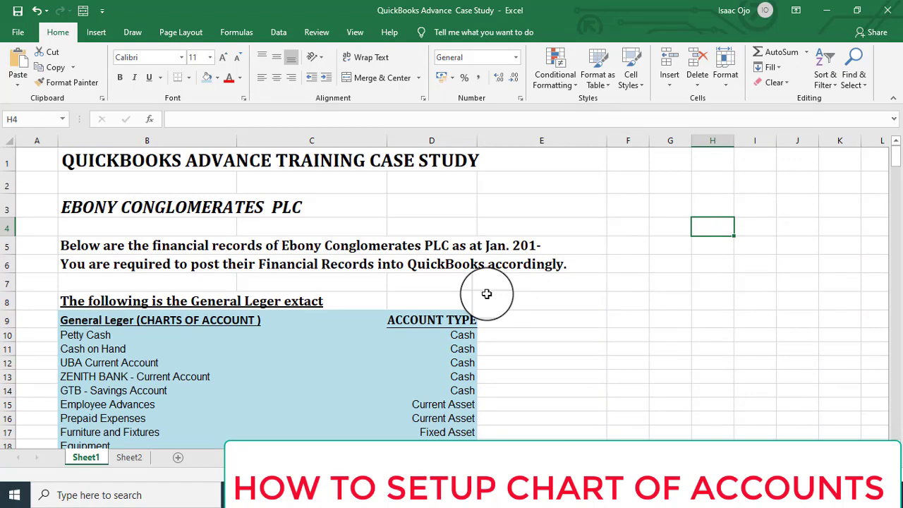
{"action": "left_click", "coordinate": [228, 319]}
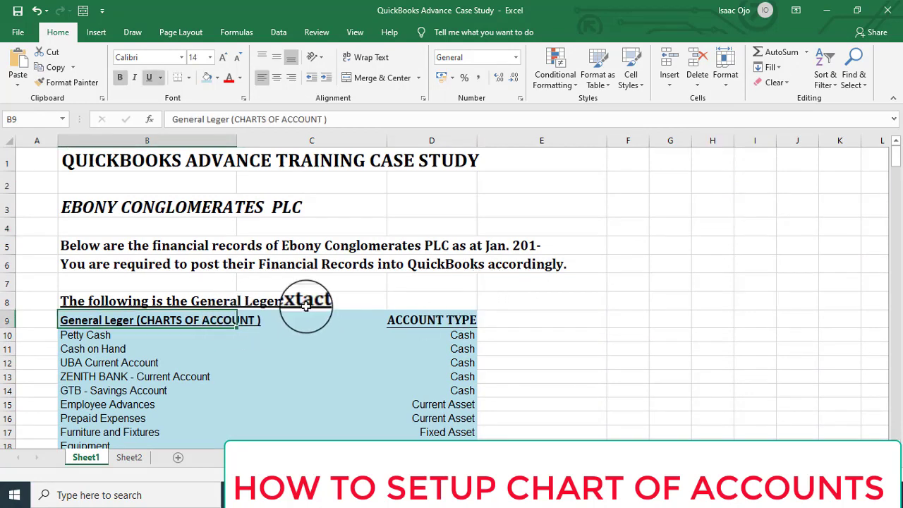
{"action": "scroll", "coordinate": [306, 303], "scroll_direction": "down", "scroll_amount": 2}
{"action": "scroll", "coordinate": [306, 306], "scroll_direction": "up", "scroll_amount": 2}
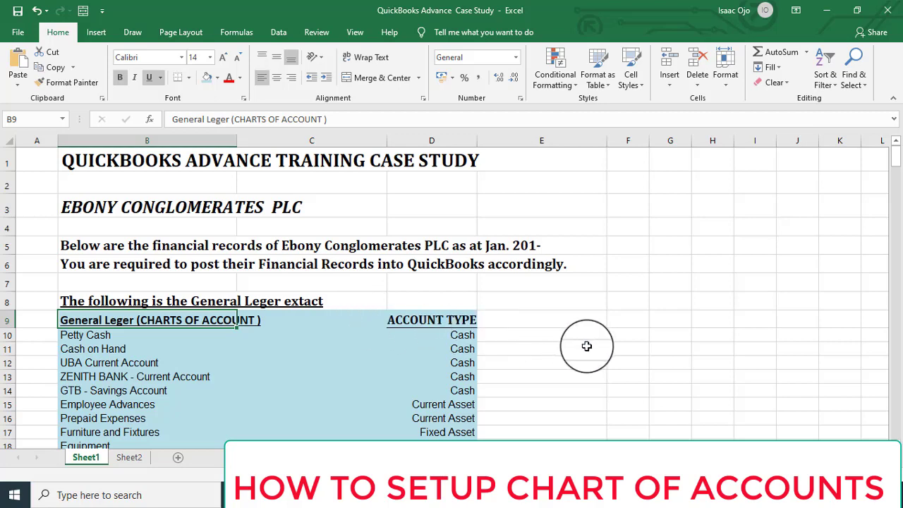
{"action": "left_click_drag", "start_coordinate": [894, 162], "coordinate": [895, 172]}
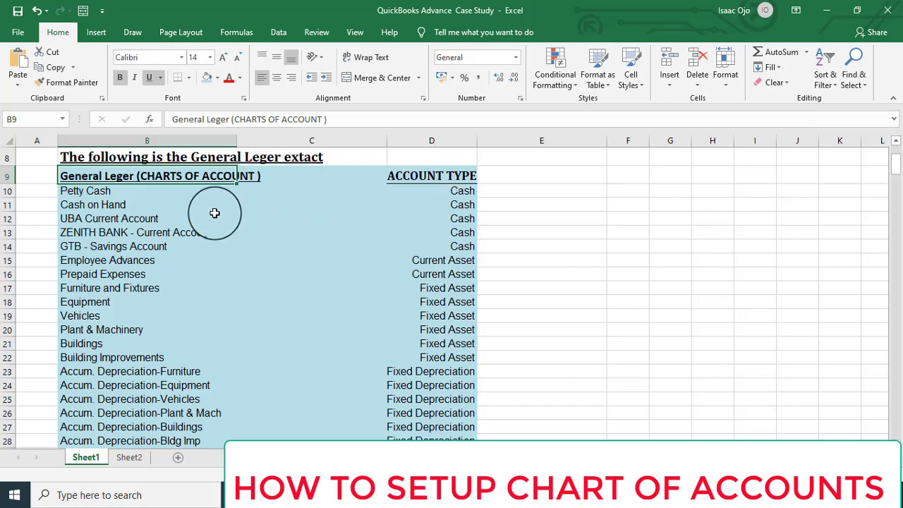
{"action": "left_click", "coordinate": [111, 193]}
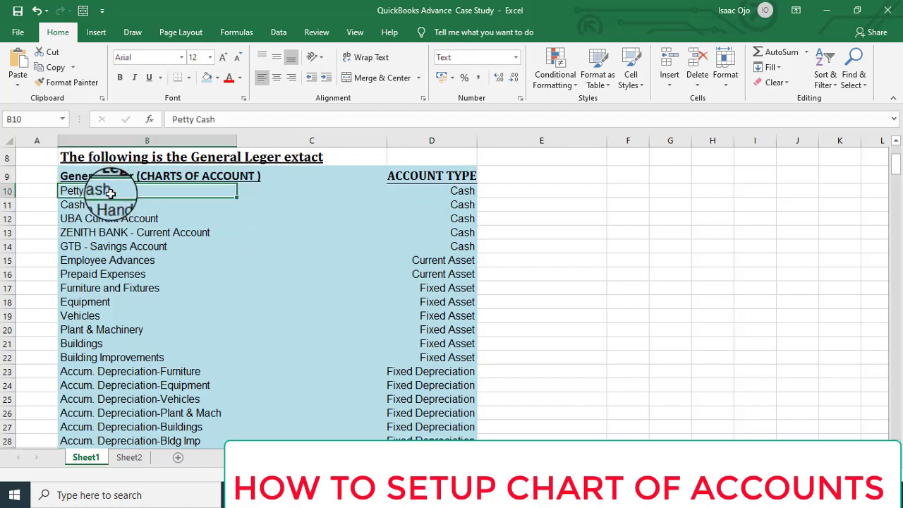
{"action": "left_click", "coordinate": [154, 207]}
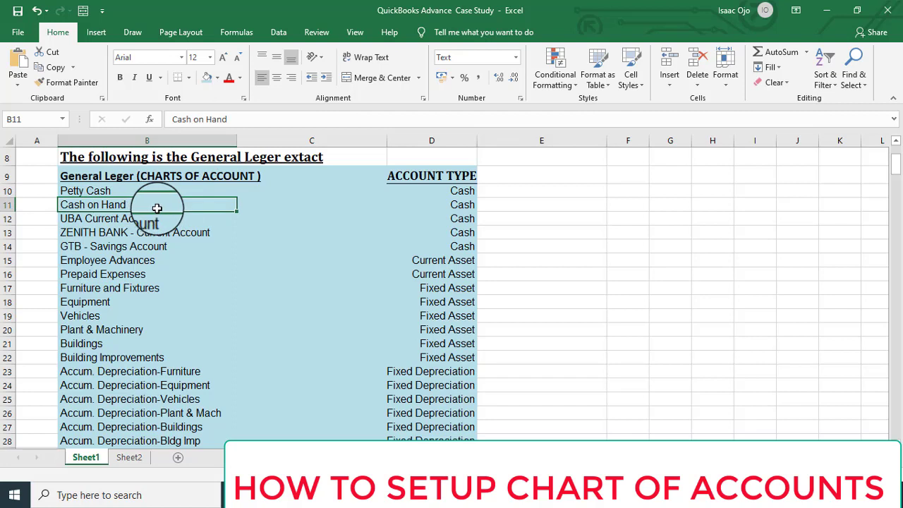
{"action": "left_click", "coordinate": [151, 219]}
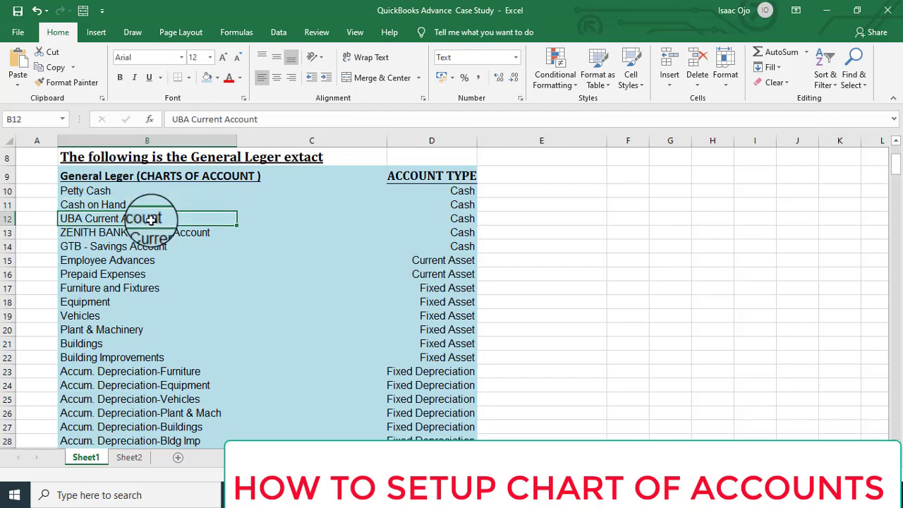
{"action": "left_click", "coordinate": [154, 234]}
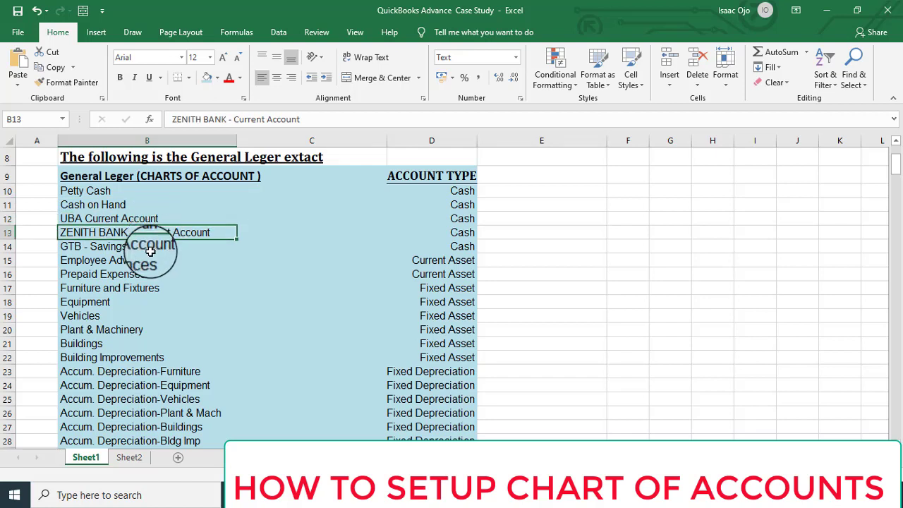
{"action": "left_click", "coordinate": [151, 250]}
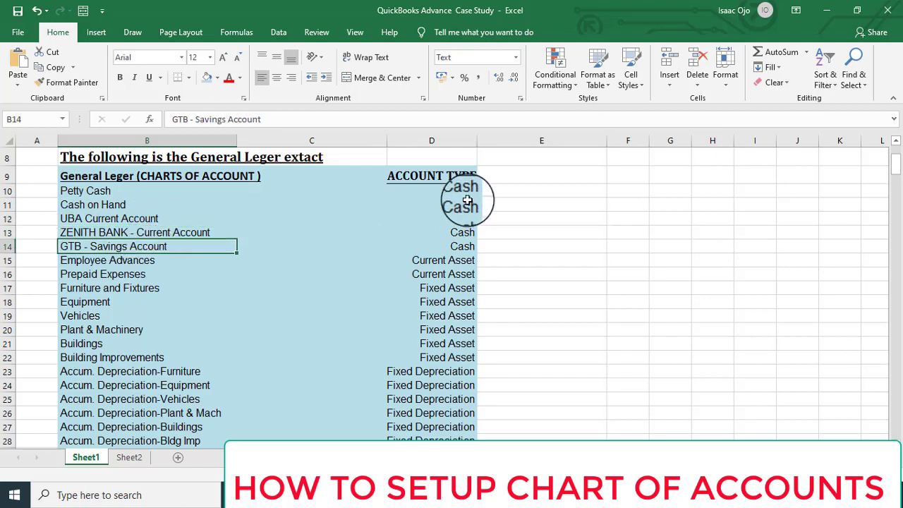
{"action": "left_click", "coordinate": [452, 177]}
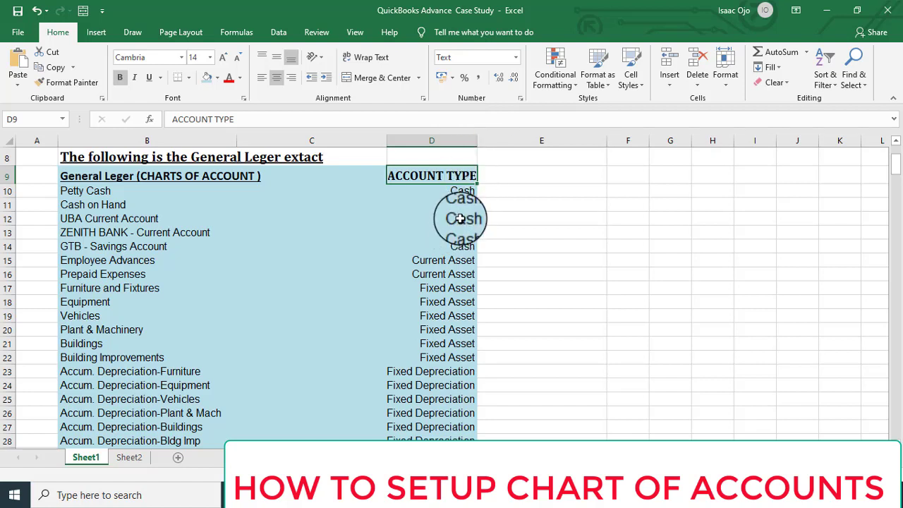
{"action": "left_click", "coordinate": [462, 195]}
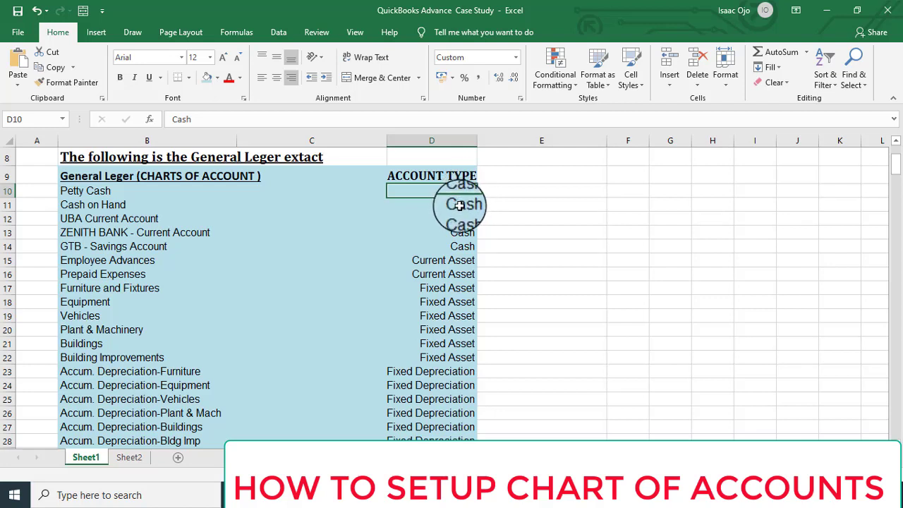
{"action": "left_click", "coordinate": [459, 205]}
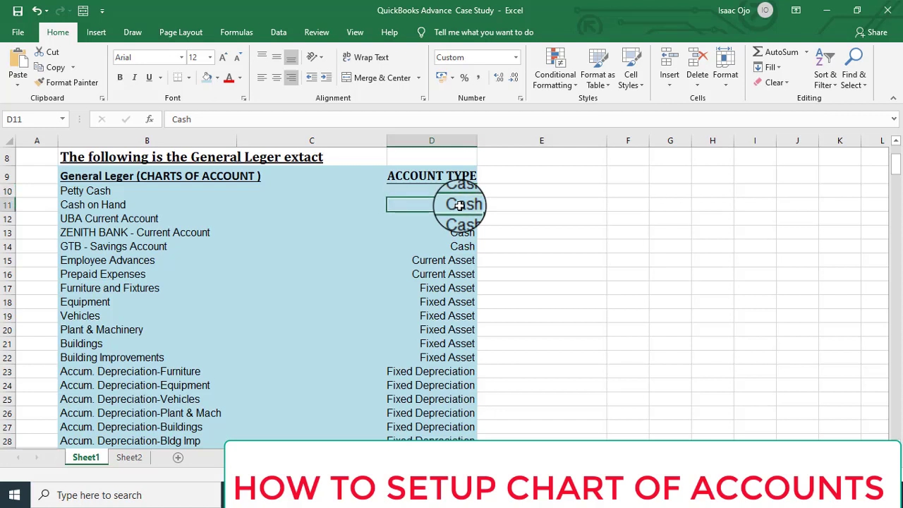
{"action": "left_click", "coordinate": [457, 221]}
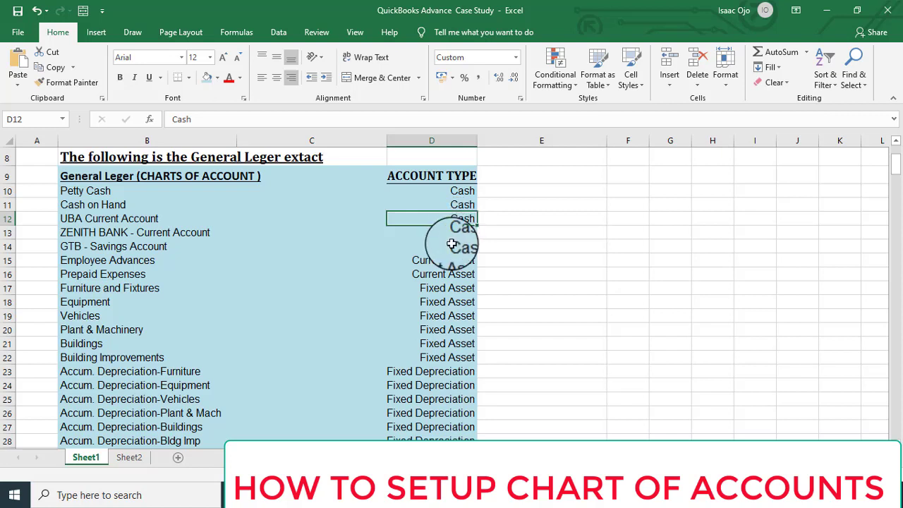
{"action": "left_click", "coordinate": [457, 243]}
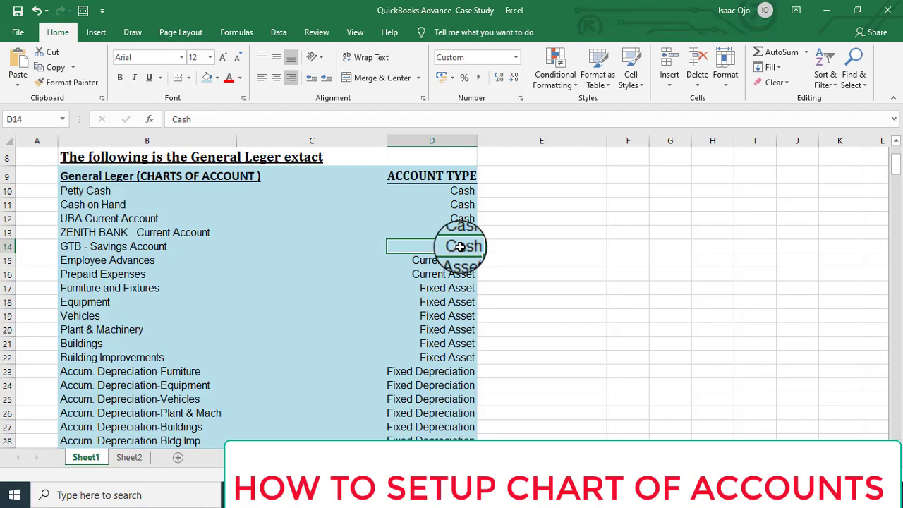
{"action": "left_click", "coordinate": [453, 260]}
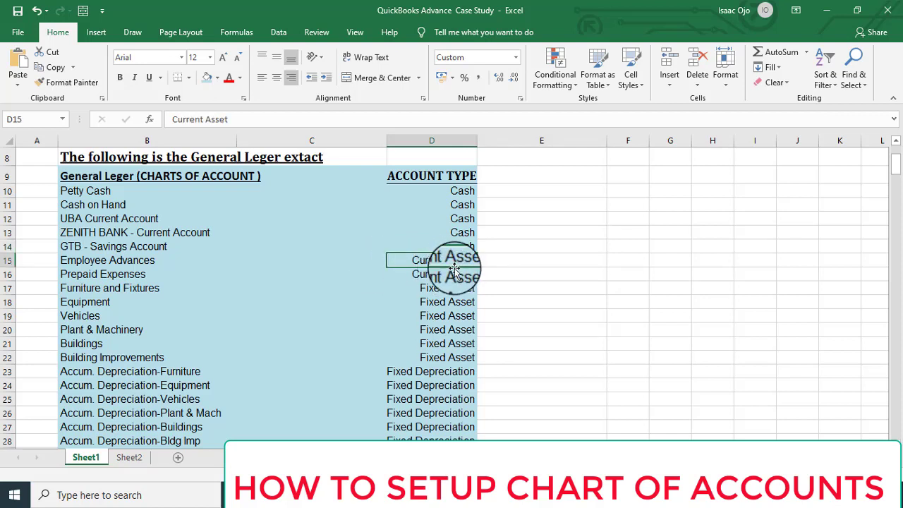
{"action": "left_click", "coordinate": [451, 273]}
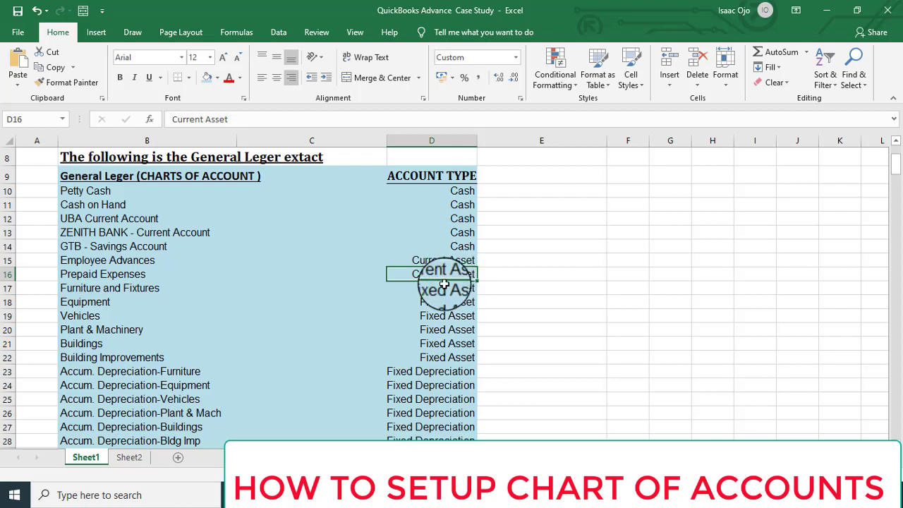
{"action": "left_click", "coordinate": [443, 289]}
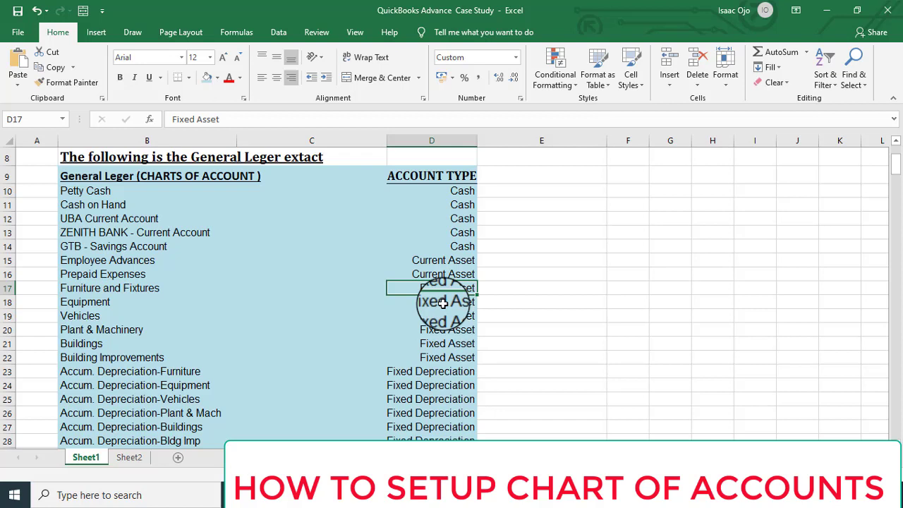
{"action": "left_click", "coordinate": [124, 346]}
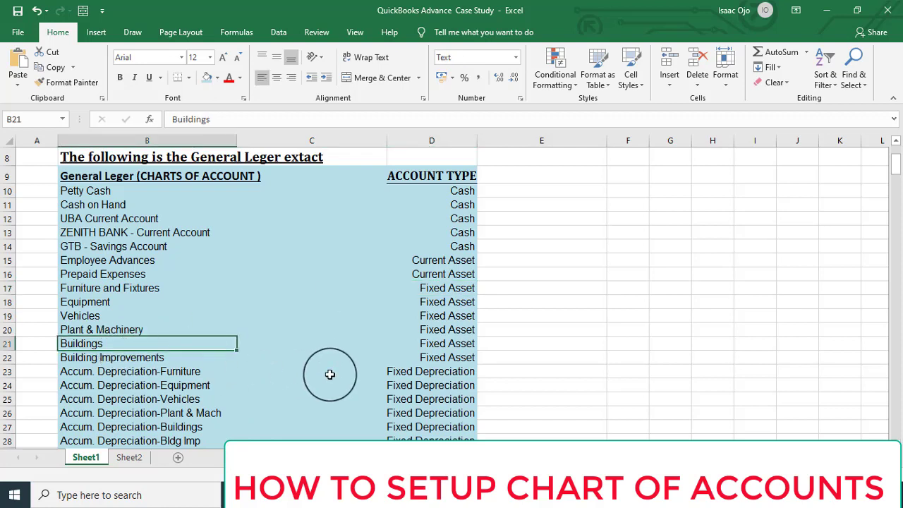
{"action": "left_click", "coordinate": [438, 346]}
{"action": "left_click", "coordinate": [439, 360]}
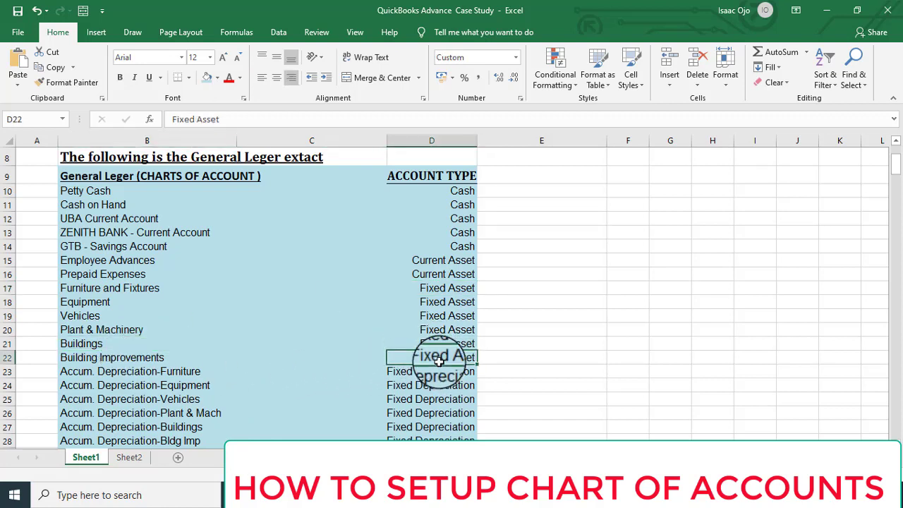
{"action": "left_click", "coordinate": [172, 358]}
{"action": "scroll", "coordinate": [219, 353], "scroll_direction": "down", "scroll_amount": 2}
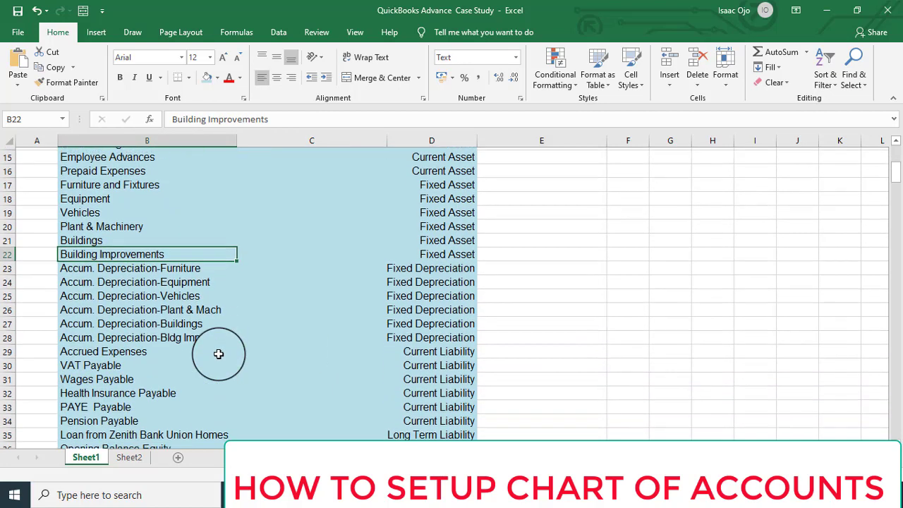
{"action": "left_click", "coordinate": [403, 264]}
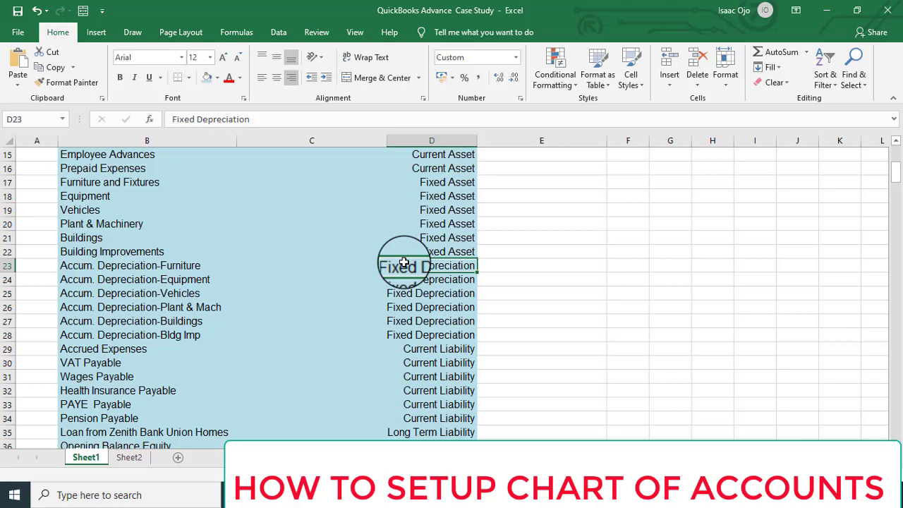
{"action": "left_click", "coordinate": [403, 293]}
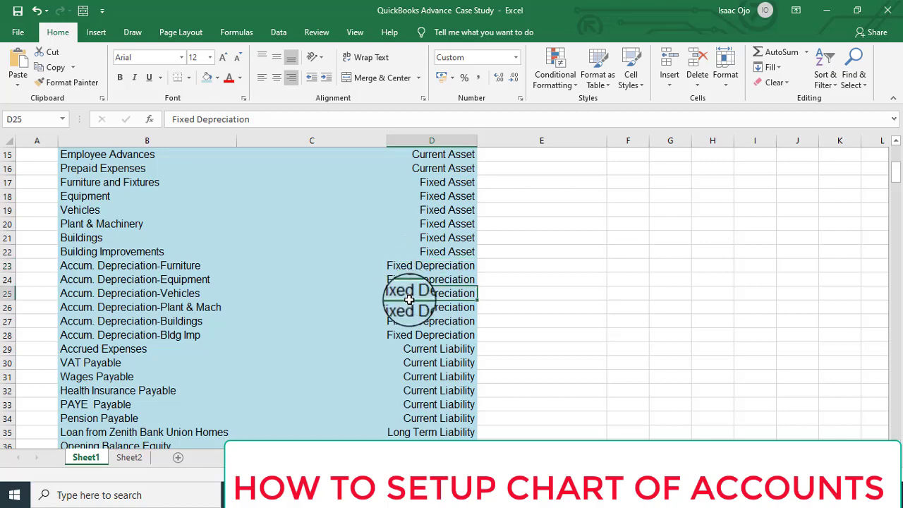
{"action": "scroll", "coordinate": [408, 296], "scroll_direction": "down", "scroll_amount": 3}
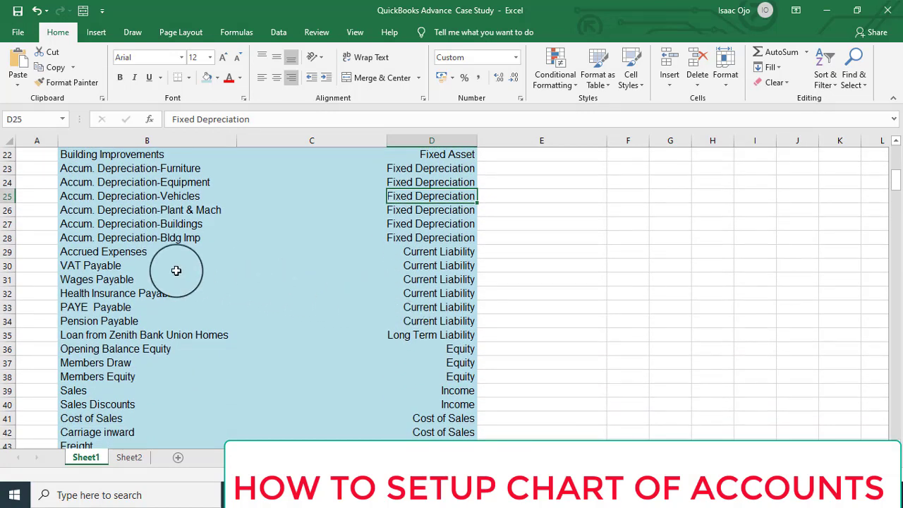
{"action": "left_click", "coordinate": [411, 252]}
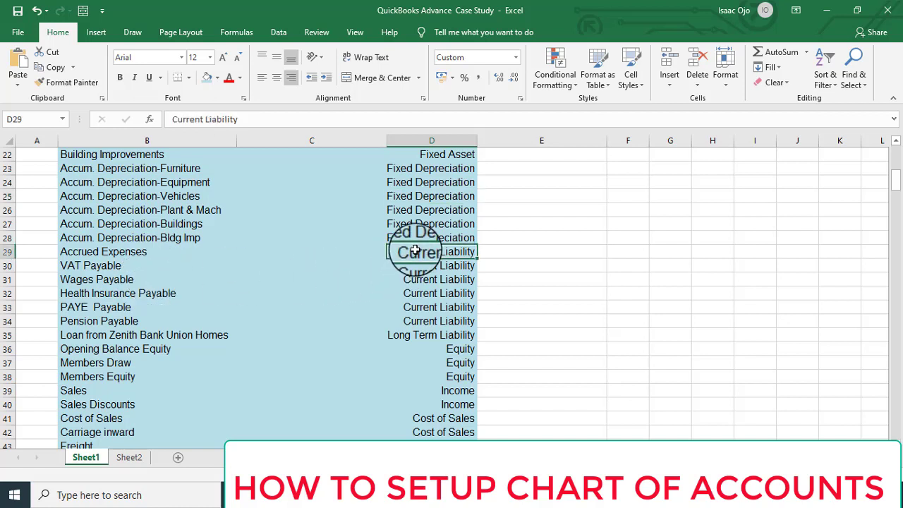
{"action": "left_click", "coordinate": [436, 280]}
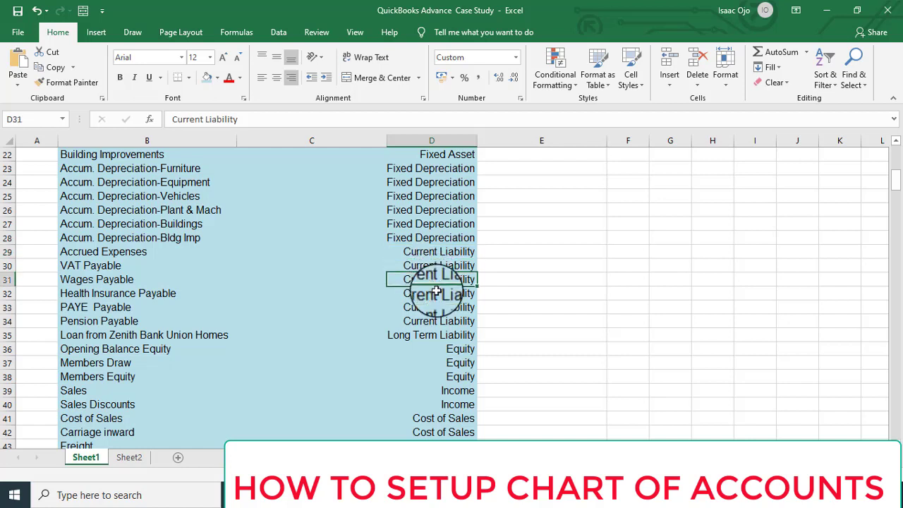
{"action": "left_click", "coordinate": [428, 323]}
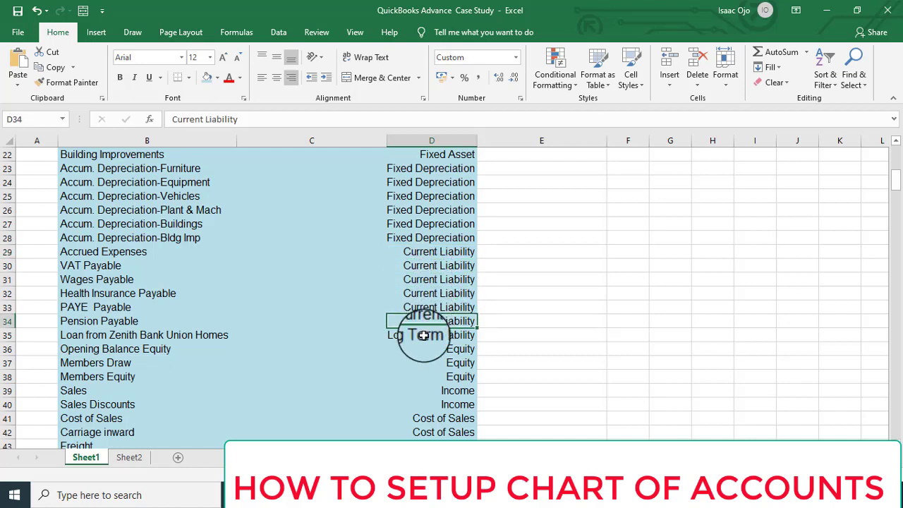
{"action": "left_click", "coordinate": [426, 335]}
{"action": "left_click", "coordinate": [460, 346]}
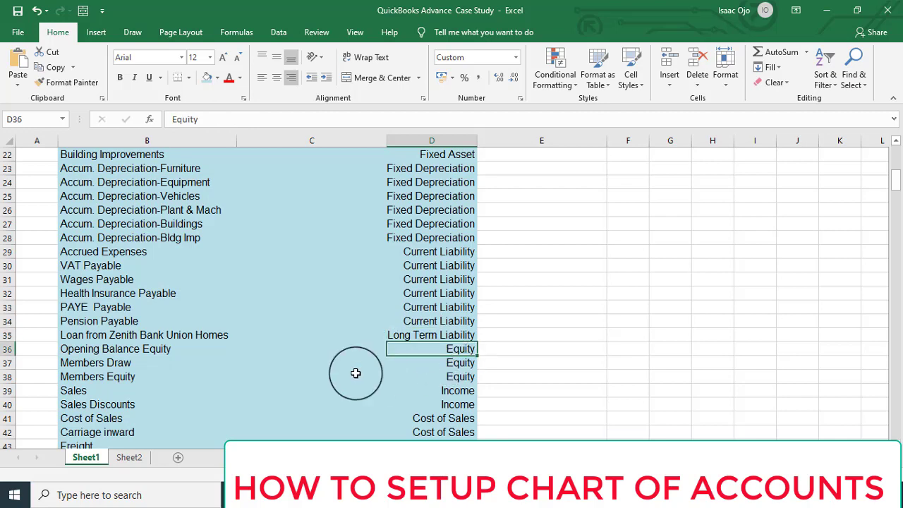
{"action": "scroll", "coordinate": [385, 369], "scroll_direction": "down", "scroll_amount": 3}
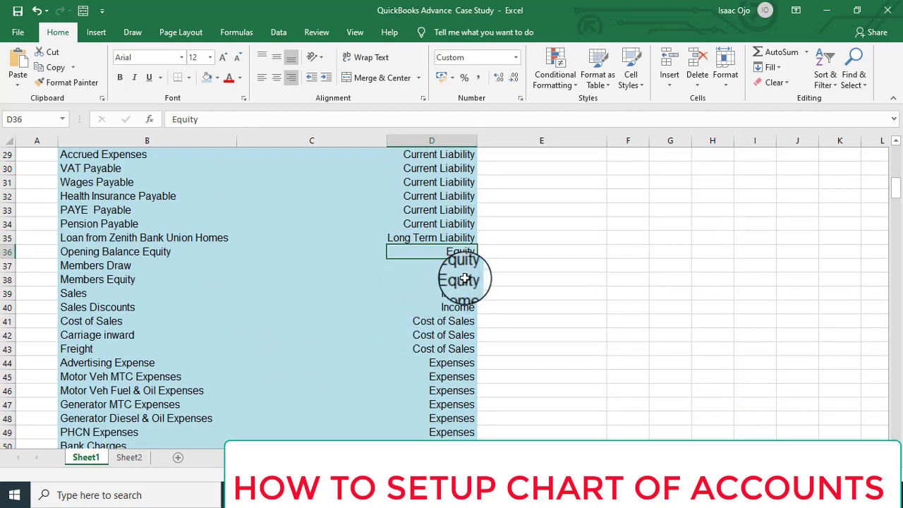
{"action": "left_click", "coordinate": [465, 278]}
{"action": "left_click", "coordinate": [124, 279]}
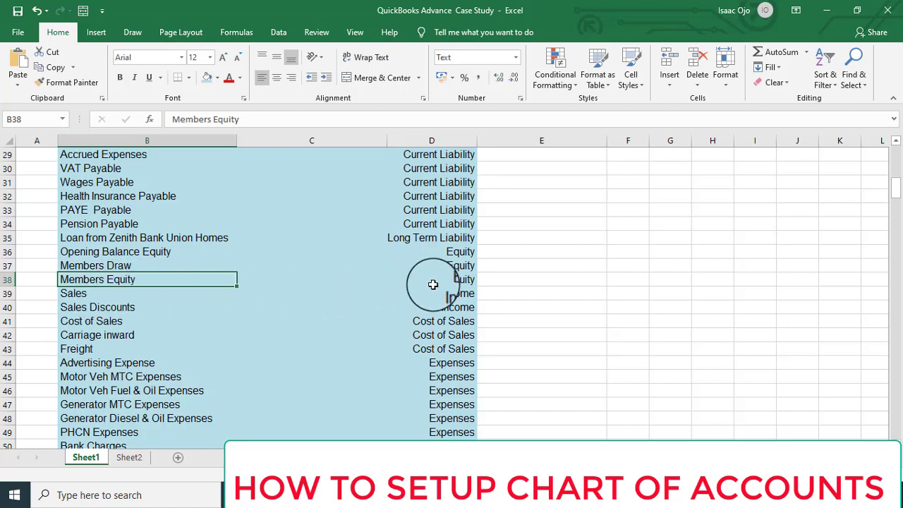
{"action": "left_click", "coordinate": [133, 265]}
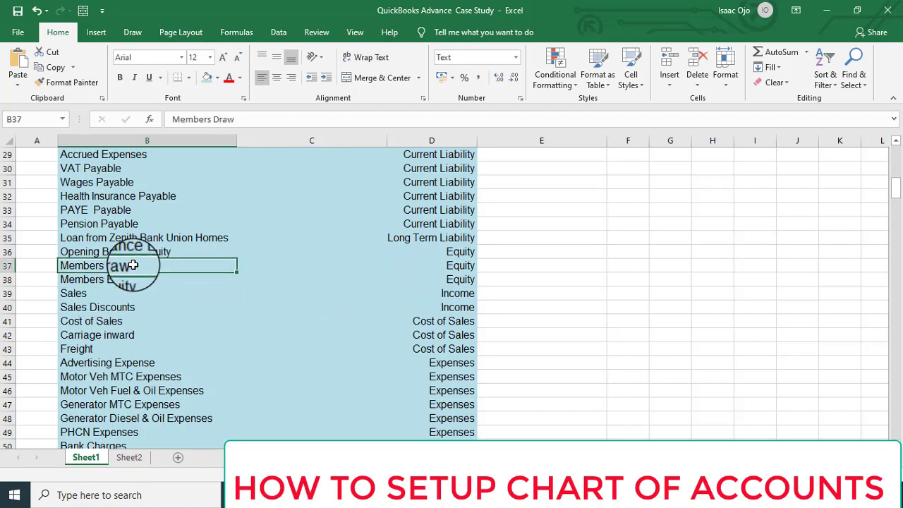
{"action": "left_click", "coordinate": [469, 293]}
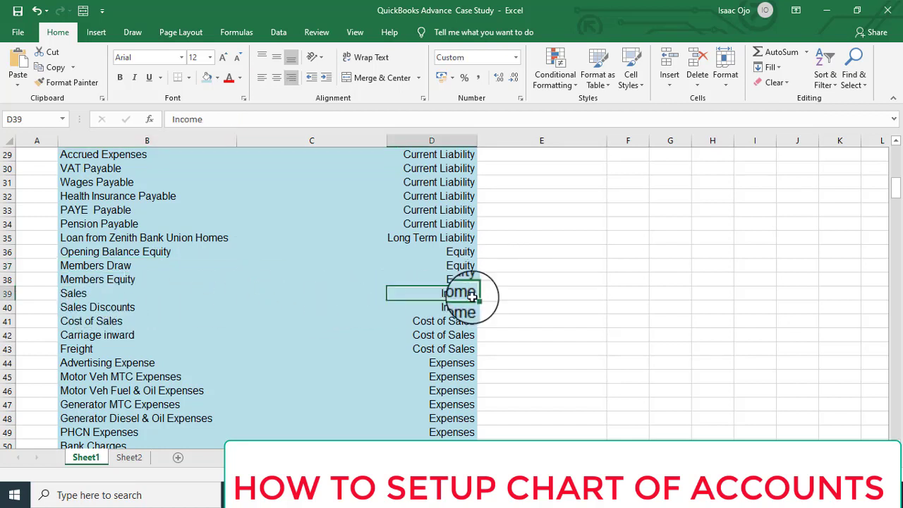
{"action": "key", "text": "Down"}
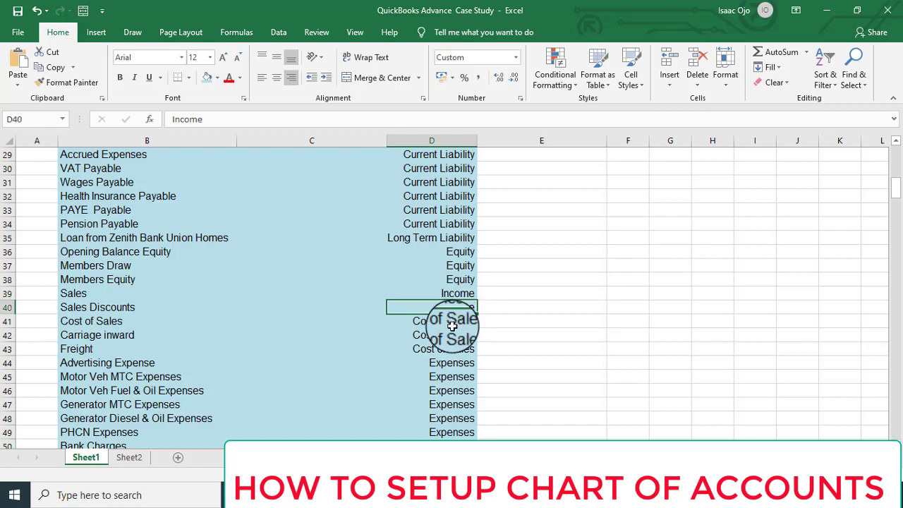
{"action": "key", "text": "Down"}
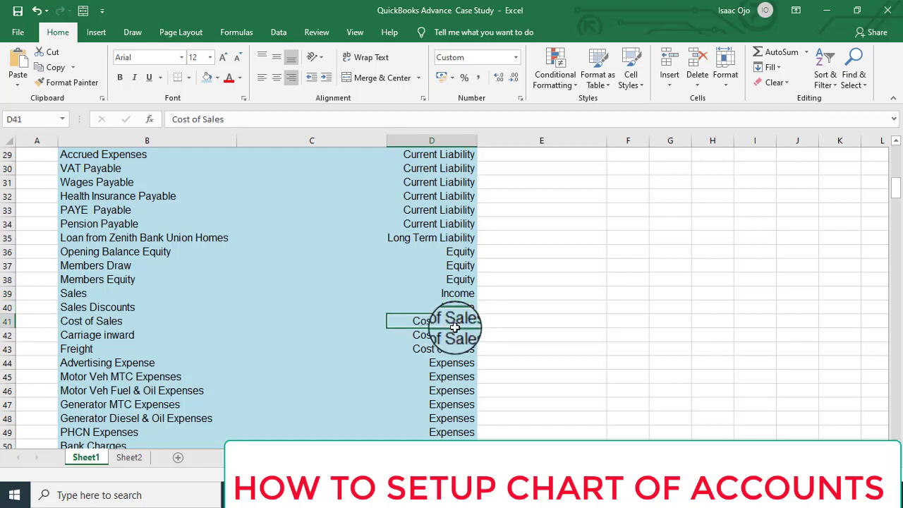
{"action": "scroll", "coordinate": [455, 326], "scroll_direction": "down", "scroll_amount": 2}
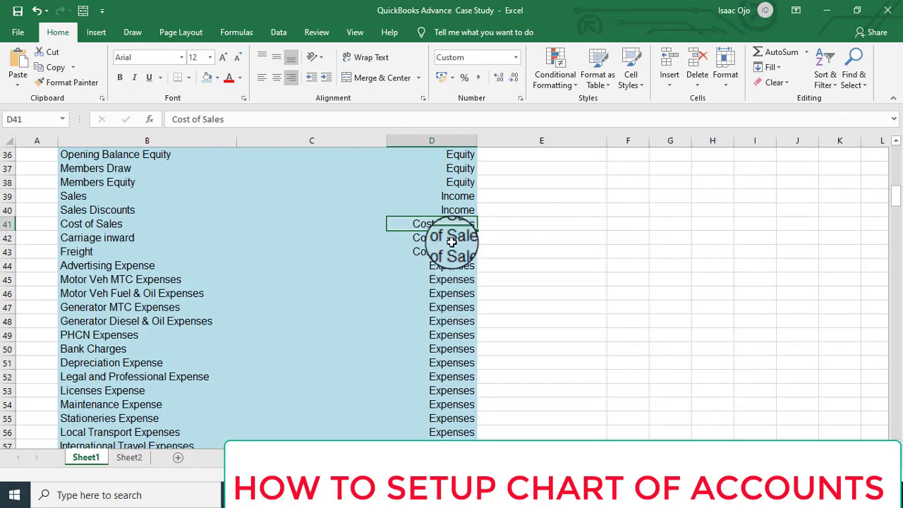
{"action": "key", "text": "Down"}
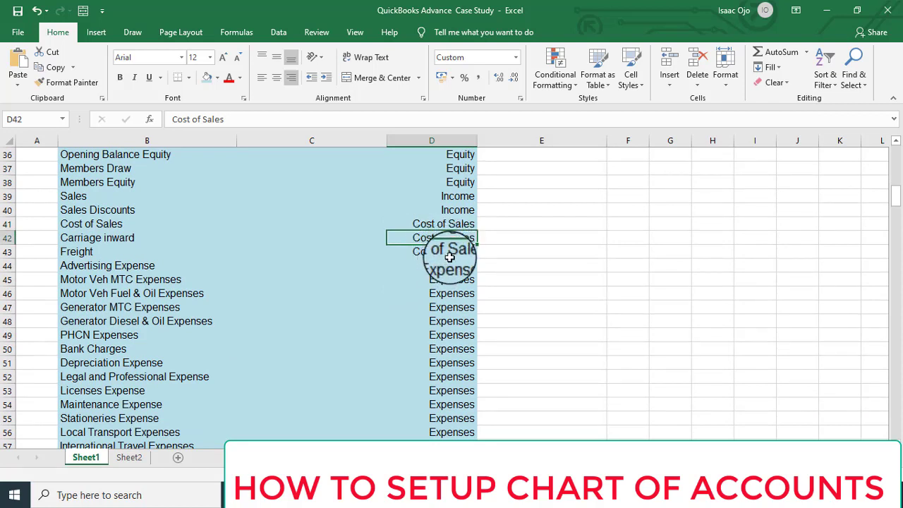
{"action": "key", "text": "Down"}
{"action": "key", "text": "Down"}
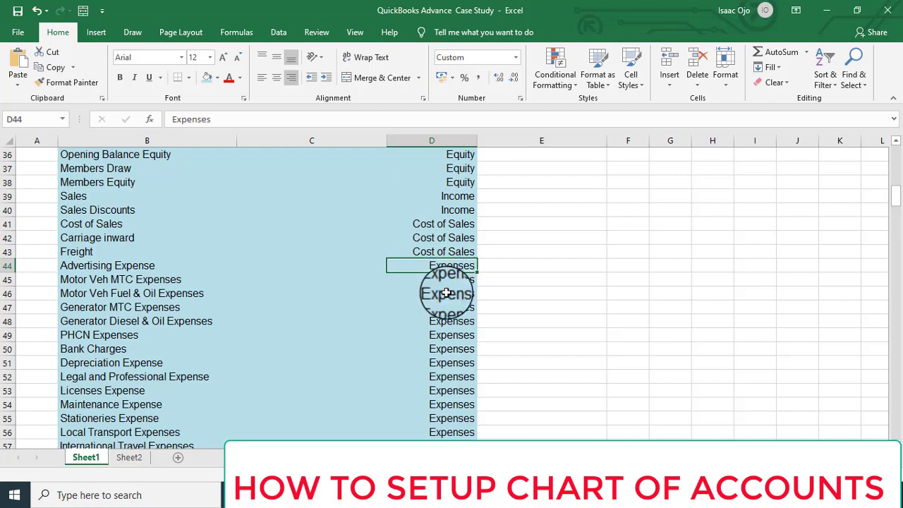
{"action": "left_click", "coordinate": [447, 304]}
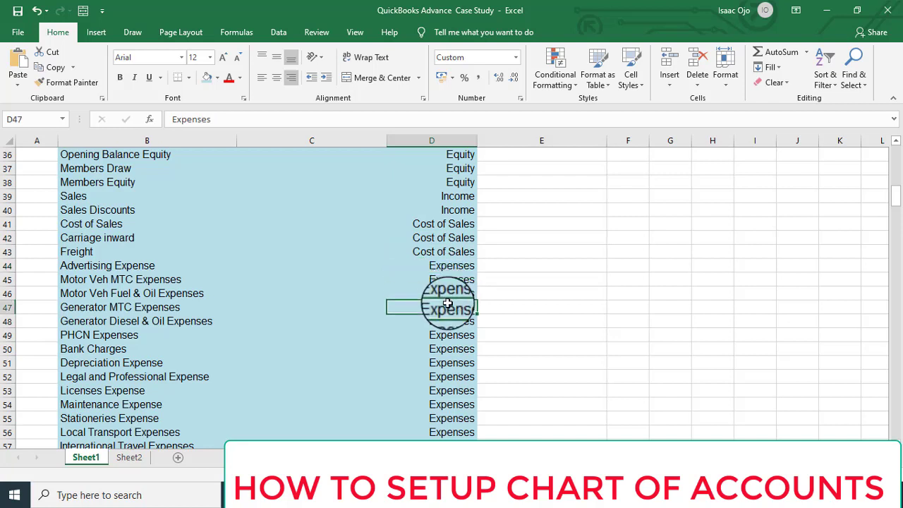
{"action": "left_click", "coordinate": [452, 363]}
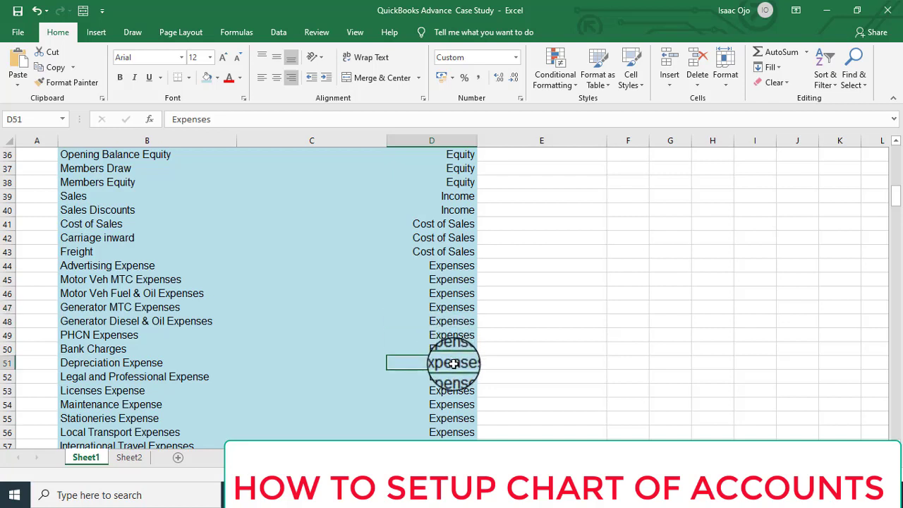
{"action": "scroll", "coordinate": [452, 363], "scroll_direction": "down", "scroll_amount": 2}
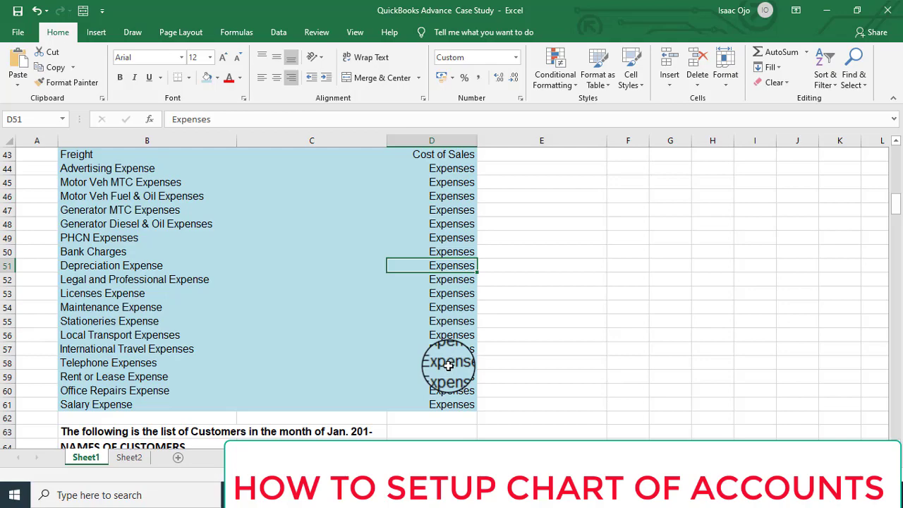
{"action": "scroll", "coordinate": [454, 323], "scroll_direction": "up", "scroll_amount": 9}
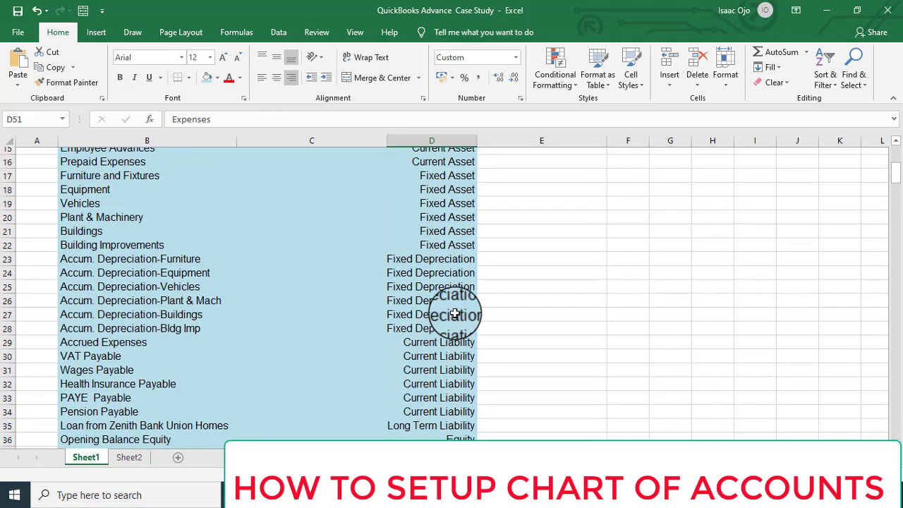
{"action": "scroll", "coordinate": [455, 314], "scroll_direction": "up", "scroll_amount": 5}
{"action": "scroll", "coordinate": [450, 332], "scroll_direction": "down", "scroll_amount": 2}
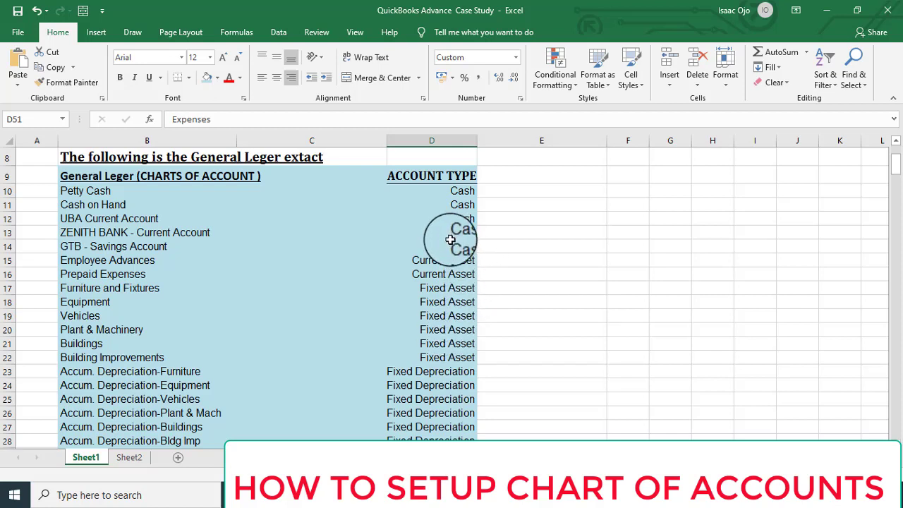
Minimize the Excel workbook so QuickBooks shows the PRESTHER CONSTRUCTION COMPANY Home page.
{"action": "left_click", "coordinate": [829, 12]}
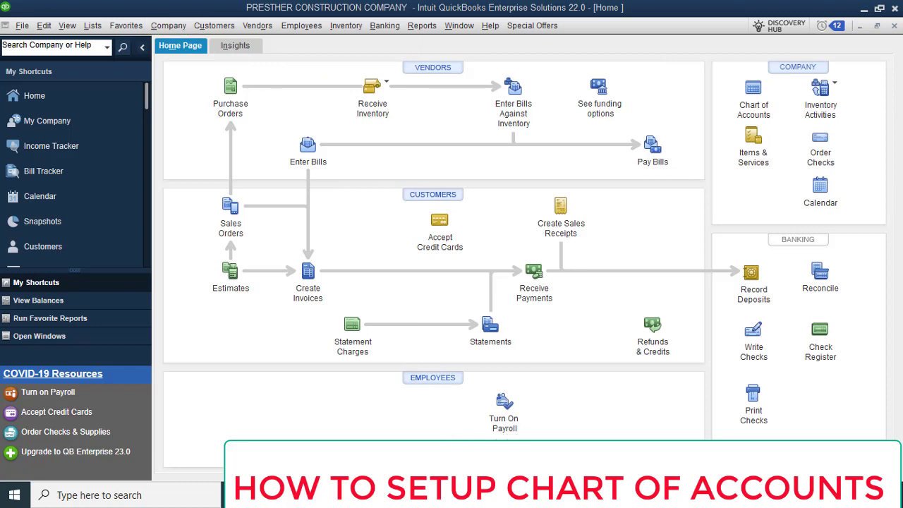
{"action": "mouse_move", "coordinate": [498, 495]}
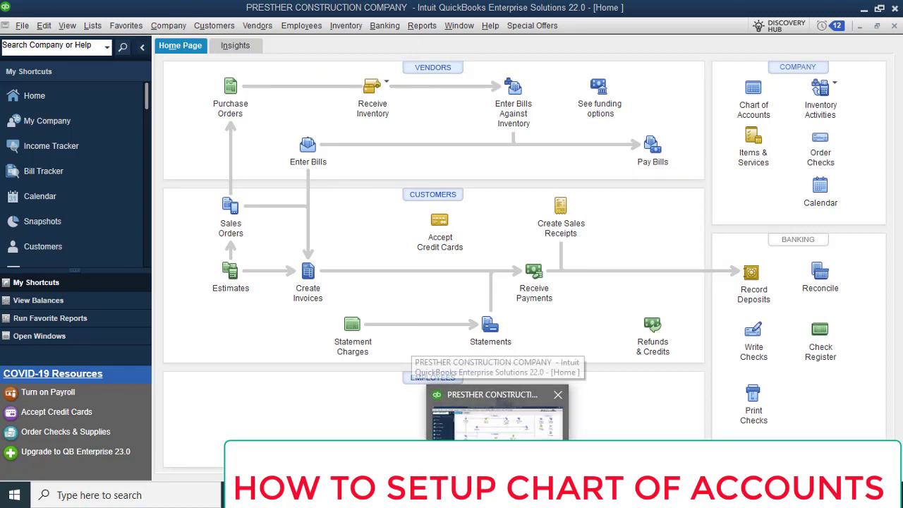
Bring the EBONY CONGLOMERATES PLC company window forward and open its Chart of Accounts.
{"action": "mouse_move", "coordinate": [465, 495]}
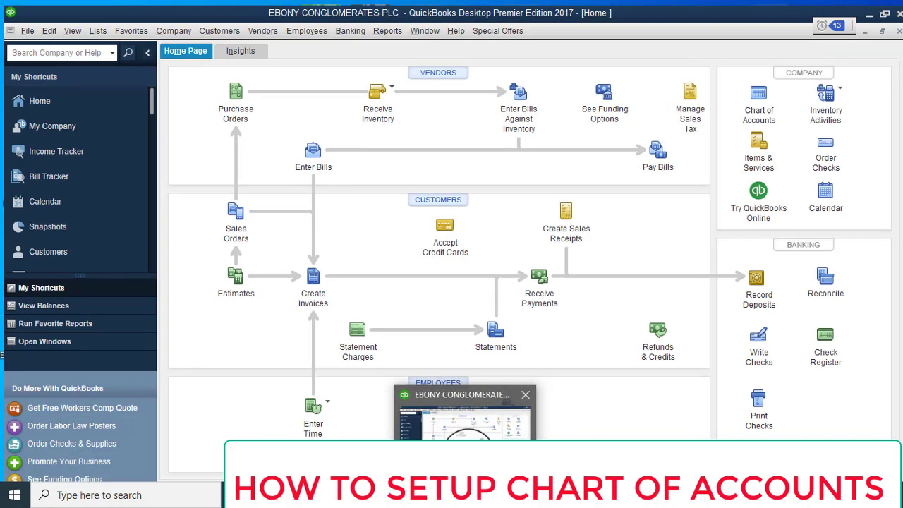
{"action": "left_click", "coordinate": [451, 406]}
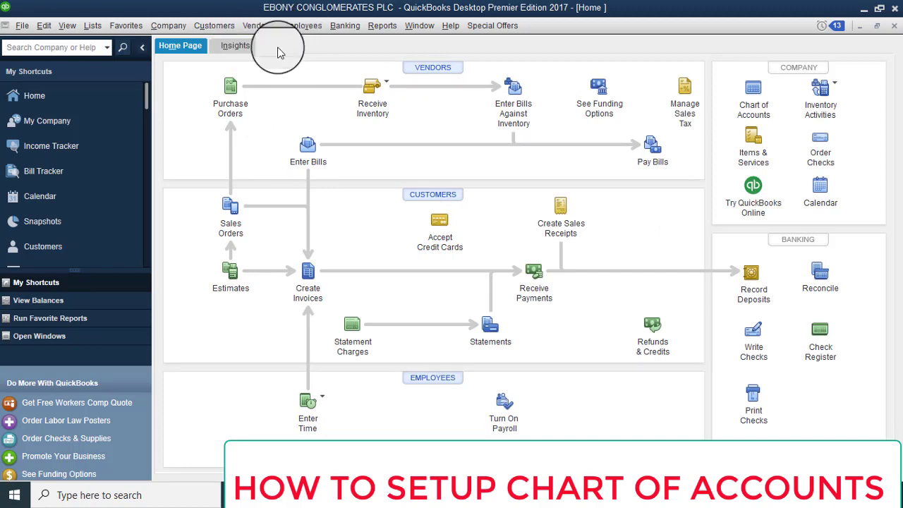
{"action": "left_click", "coordinate": [166, 27]}
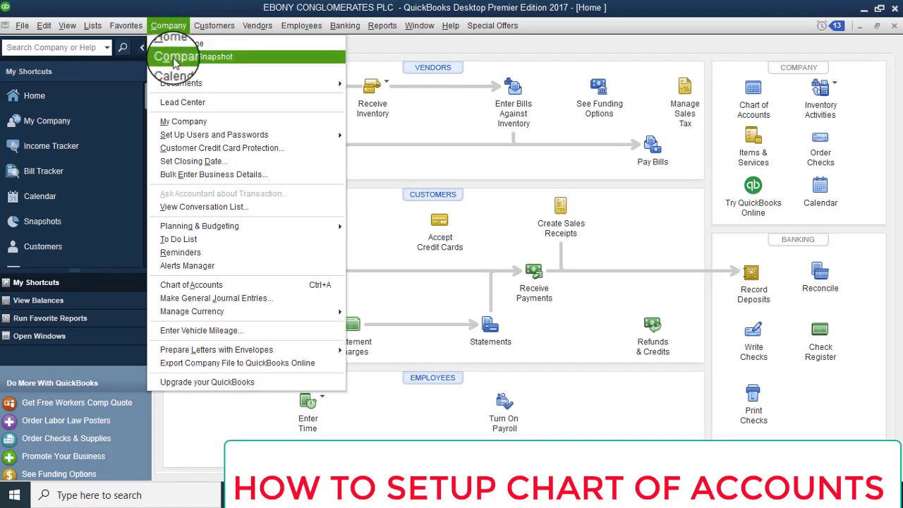
{"action": "left_click", "coordinate": [180, 285]}
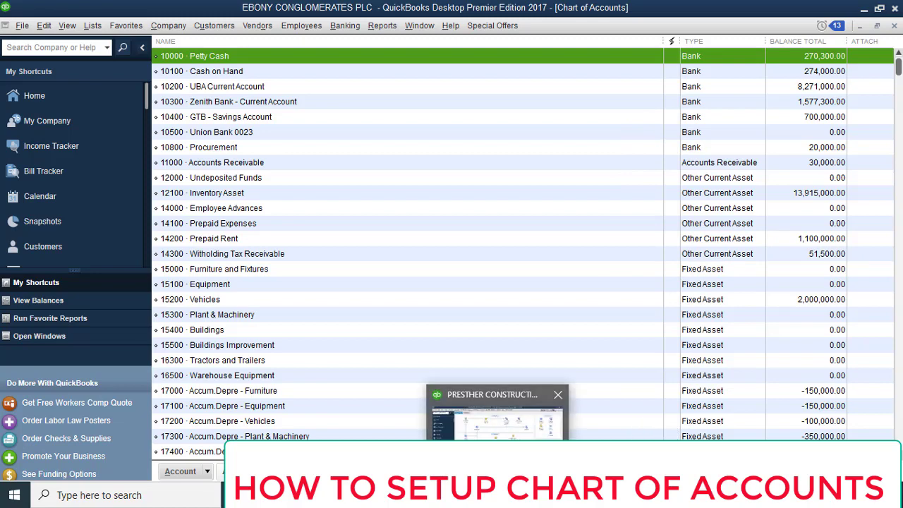
{"action": "mouse_move", "coordinate": [465, 495]}
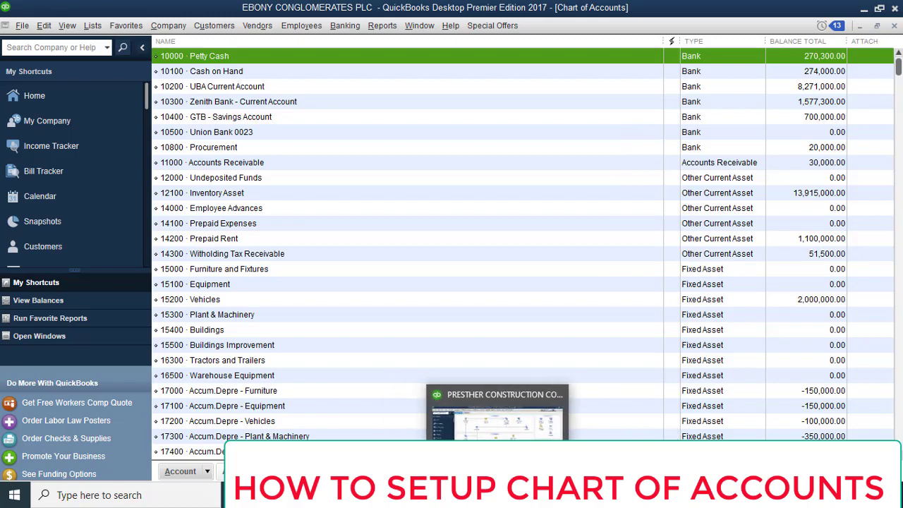
Switch to the PRESTHER CONSTRUCTION COMPANY file and open its Chart of Accounts from the Company menu.
{"action": "left_click", "coordinate": [487, 409]}
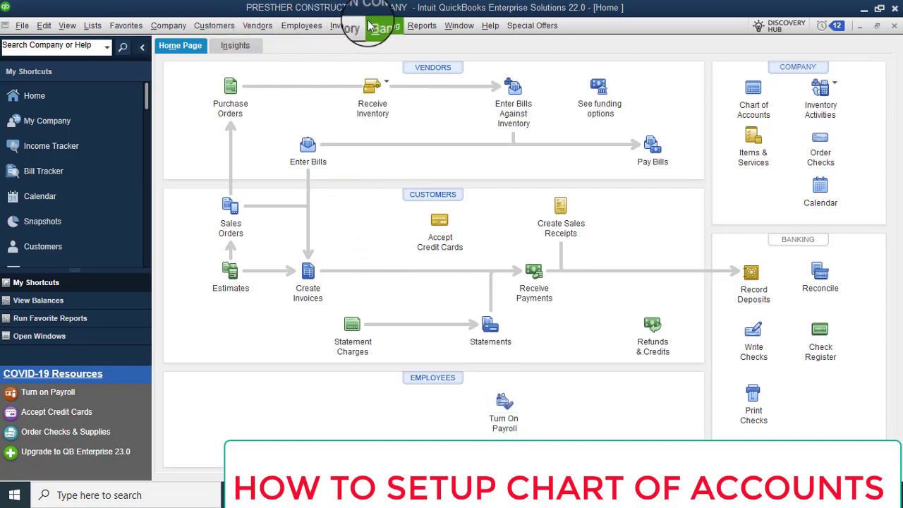
{"action": "left_click", "coordinate": [177, 27]}
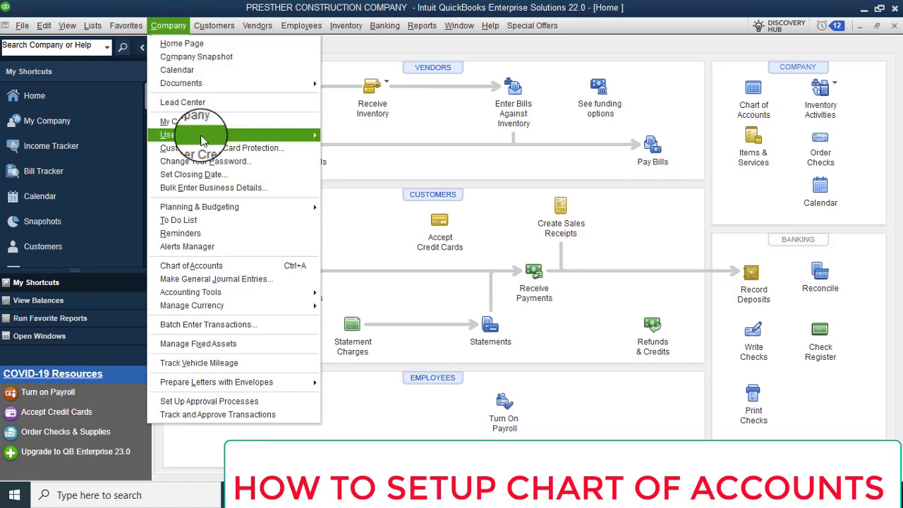
{"action": "left_click", "coordinate": [206, 269]}
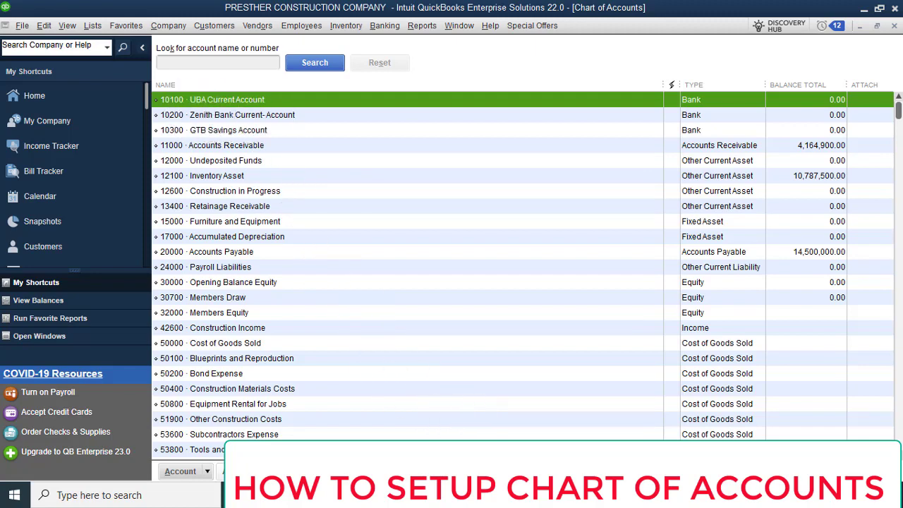
{"action": "left_click", "coordinate": [419, 492]}
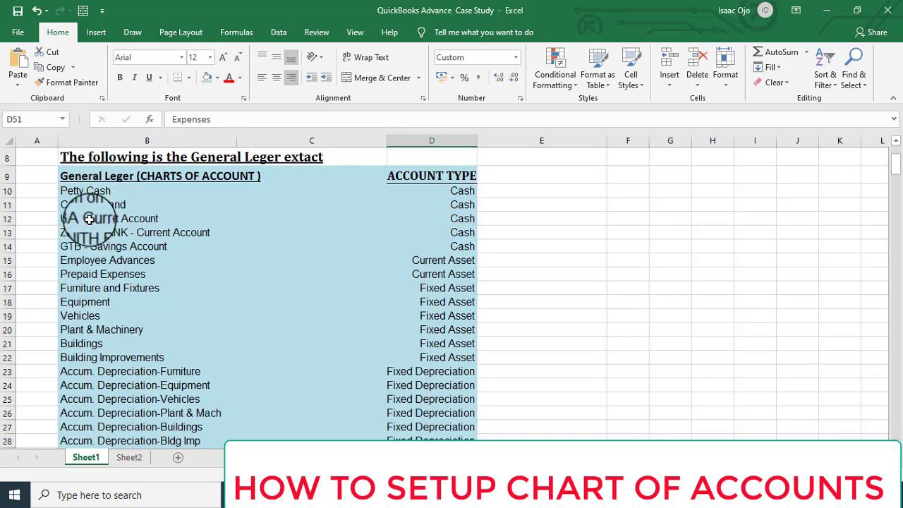
{"action": "left_click", "coordinate": [827, 14]}
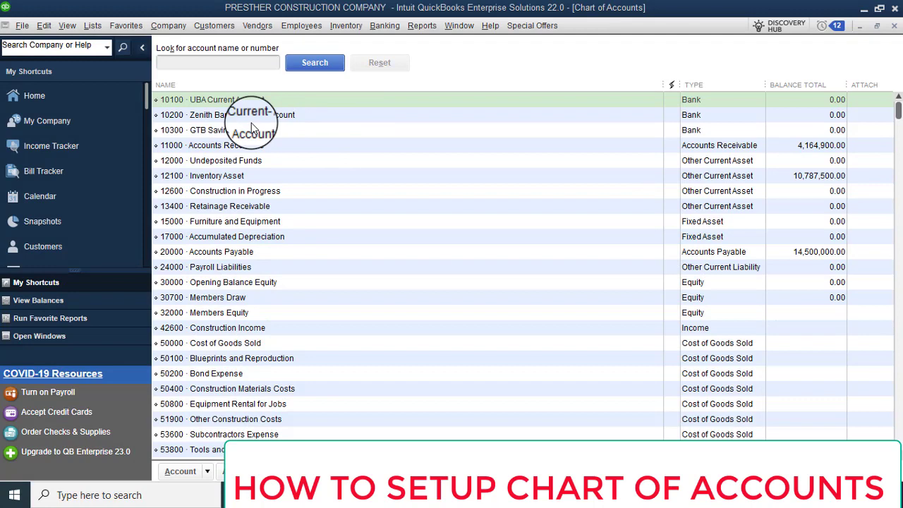
{"action": "left_click", "coordinate": [278, 119]}
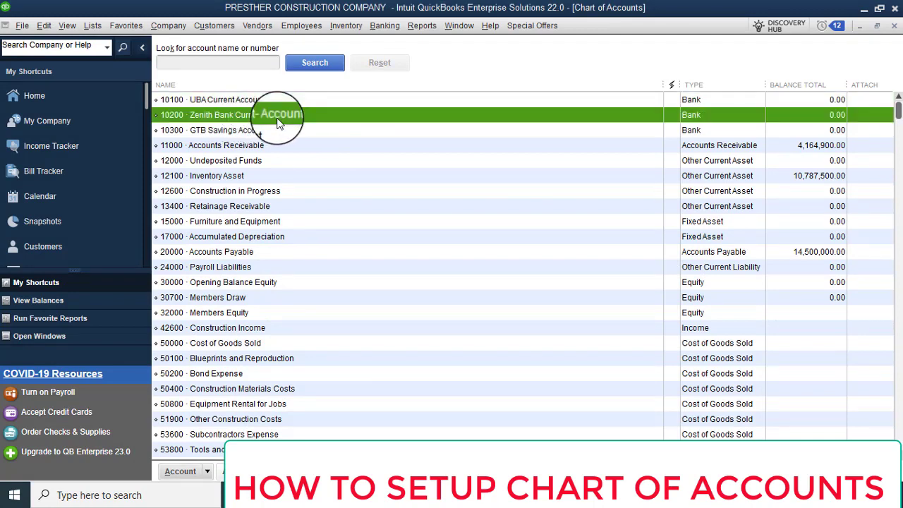
{"action": "left_click", "coordinate": [196, 101]}
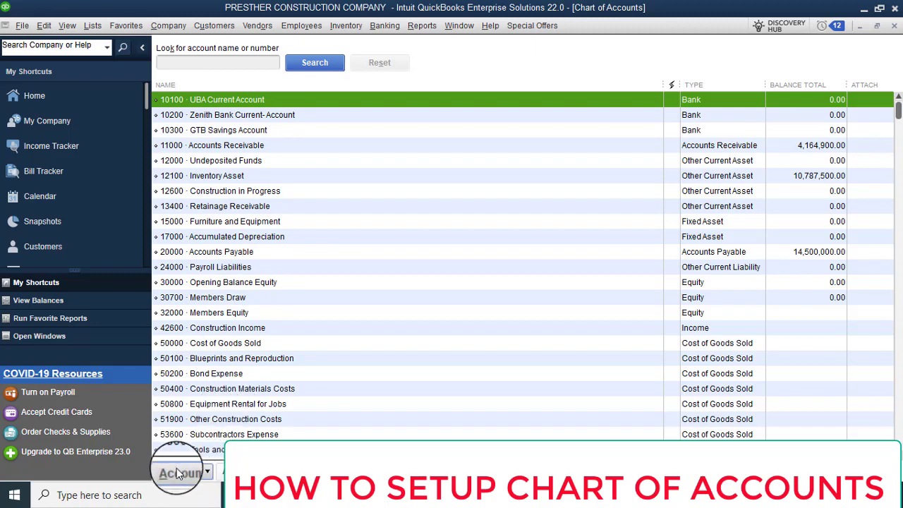
Choose Account > New in the Chart of Accounts to bring up the Add New Account window.
{"action": "left_click", "coordinate": [209, 472]}
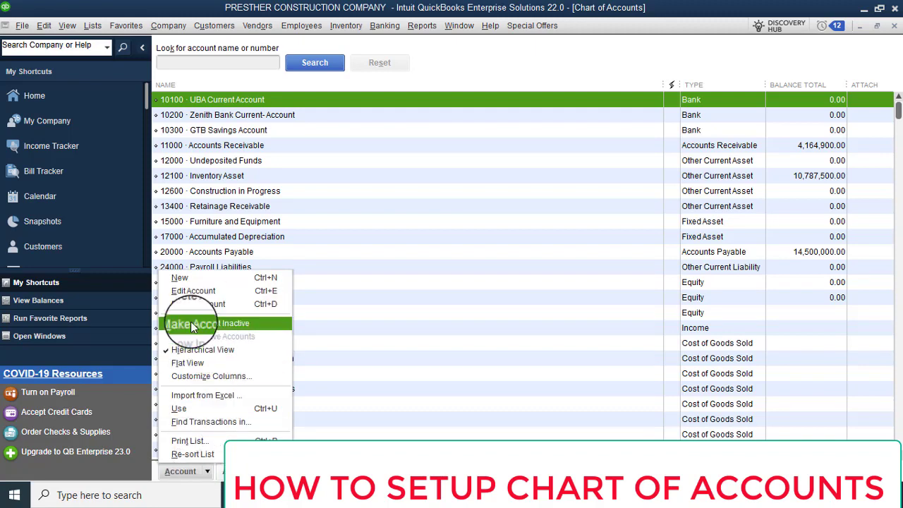
{"action": "left_click", "coordinate": [227, 283]}
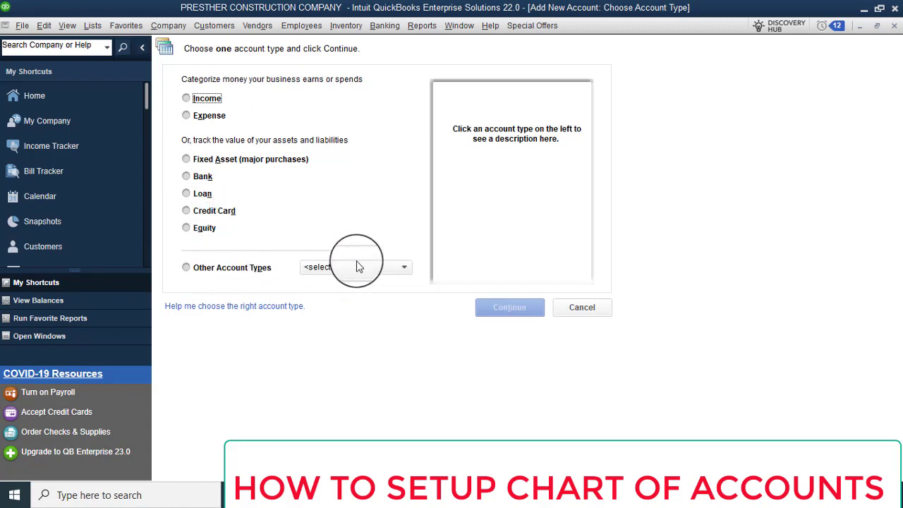
Pick Bank from the other account types and continue to the account details form.
{"action": "left_click", "coordinate": [404, 270]}
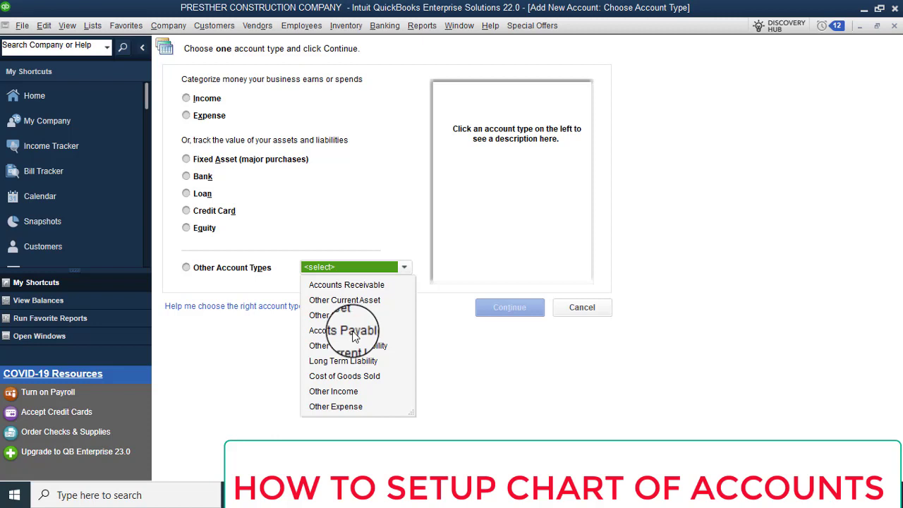
{"action": "left_click", "coordinate": [208, 182]}
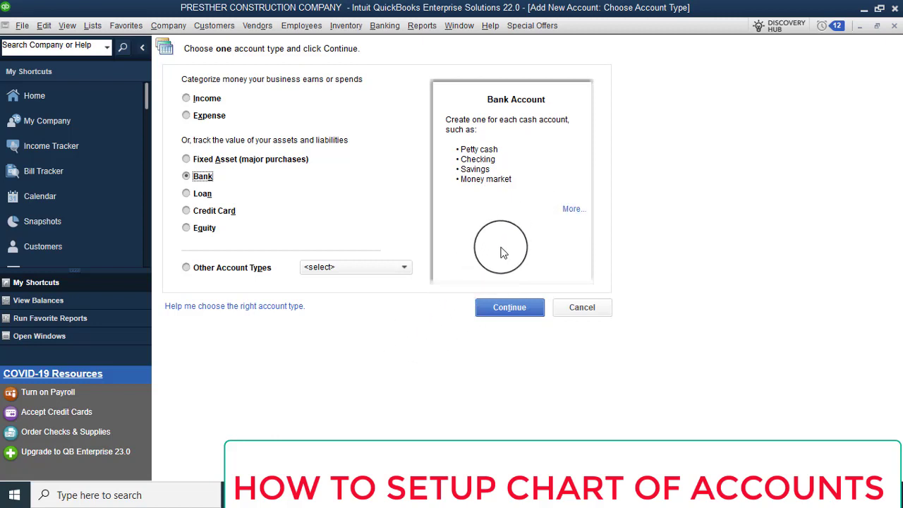
{"action": "left_click", "coordinate": [512, 310]}
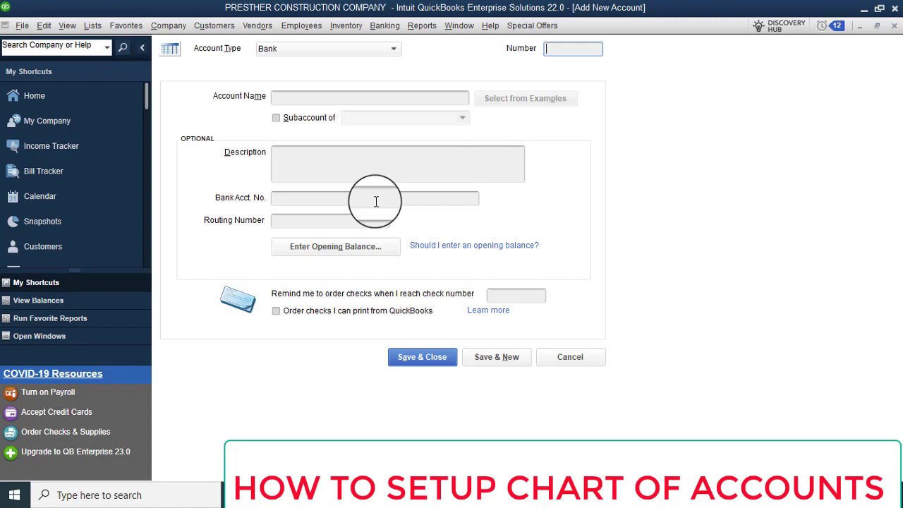
Place the cursor in the empty Number field of the new Bank account form.
{"action": "left_click", "coordinate": [559, 51]}
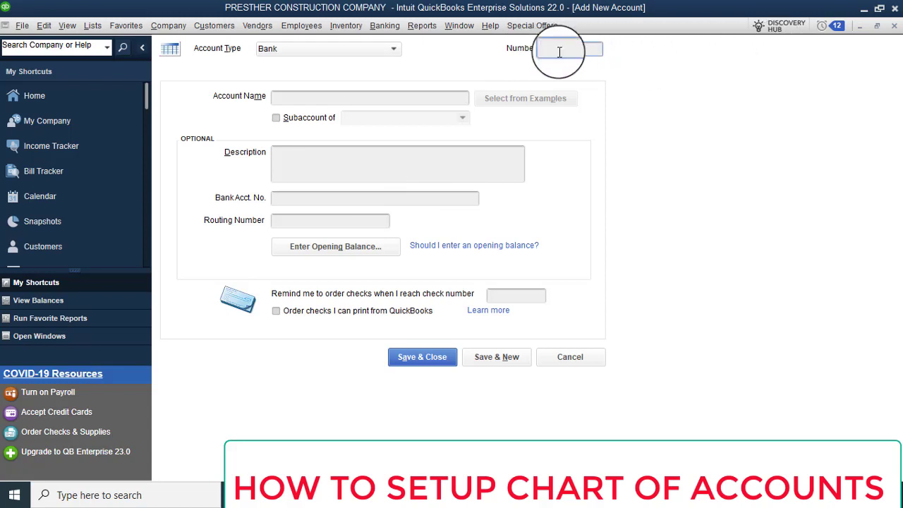
Minimize the Add New Account form and maximize the Chart of Accounts window.
{"action": "left_click", "coordinate": [861, 29]}
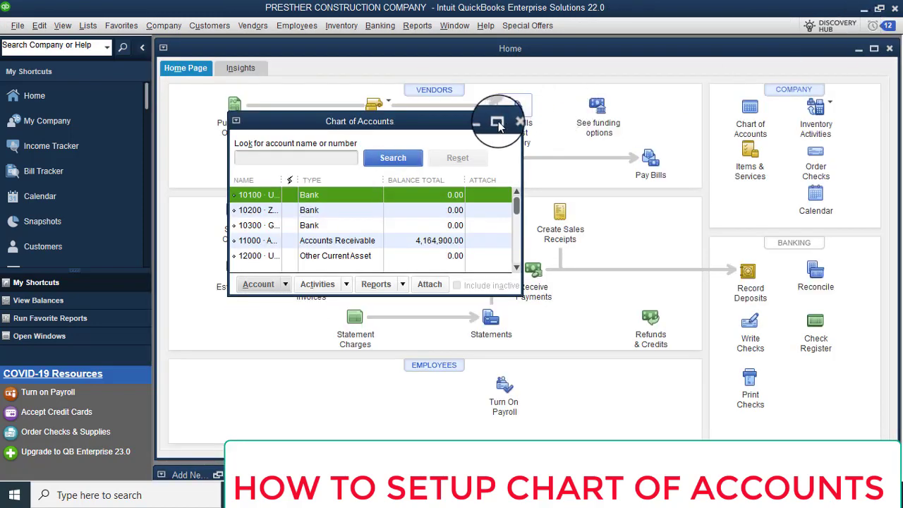
{"action": "left_click", "coordinate": [498, 124]}
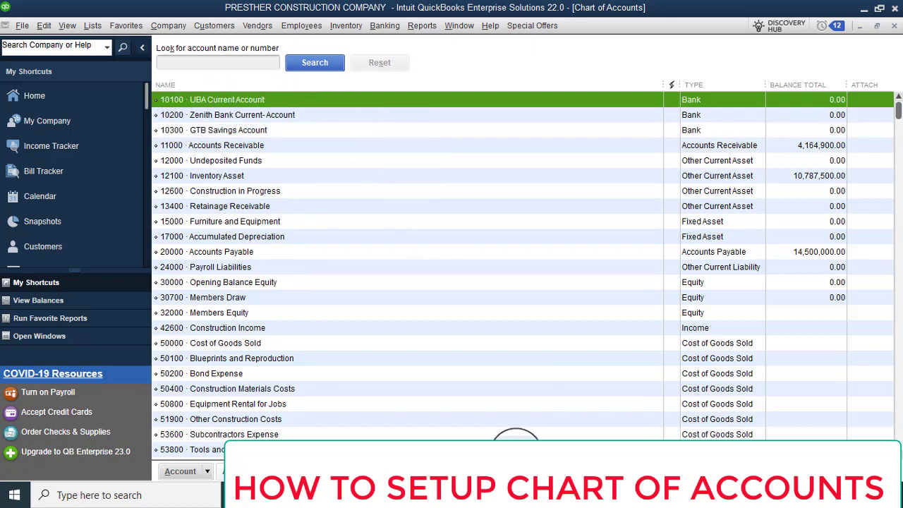
{"action": "left_click", "coordinate": [494, 495]}
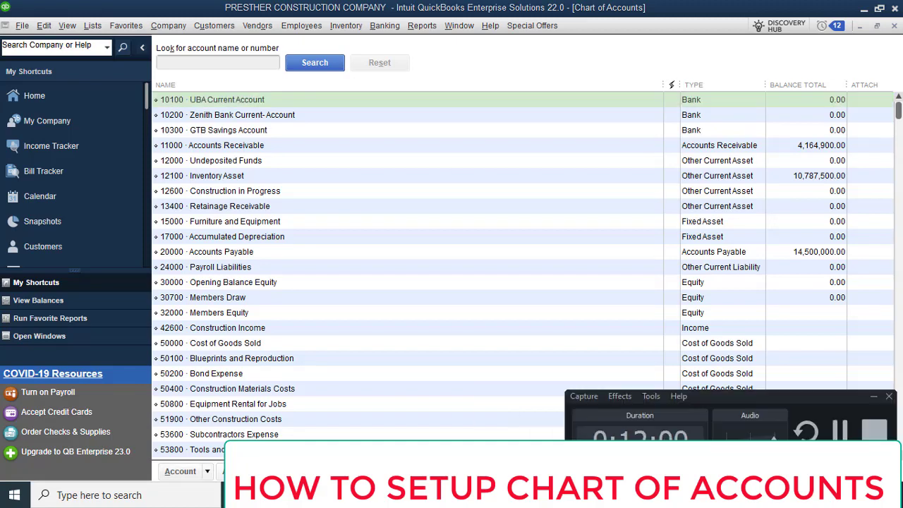
{"action": "left_click", "coordinate": [846, 442]}
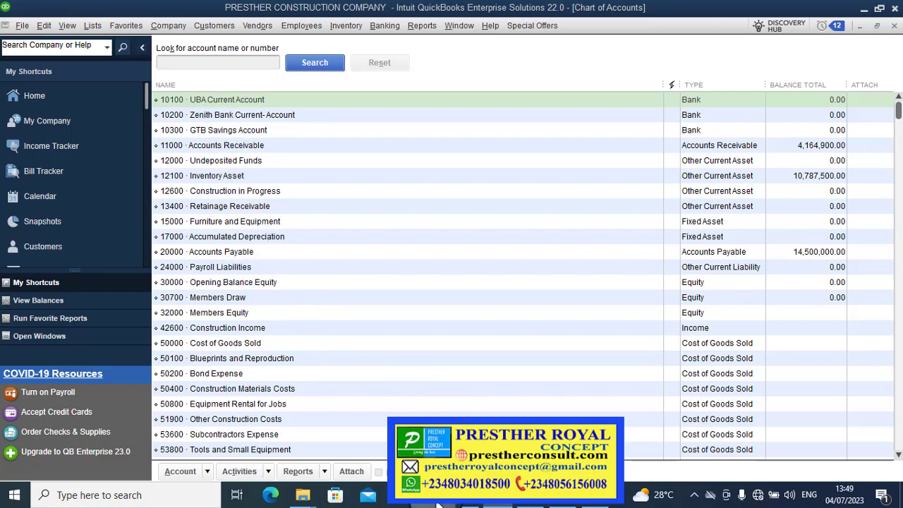
Check Petty Cash in the Excel list, then select 10100 UBA Current Account and open Account actions.
{"action": "left_click", "coordinate": [439, 502]}
{"action": "left_click", "coordinate": [96, 192]}
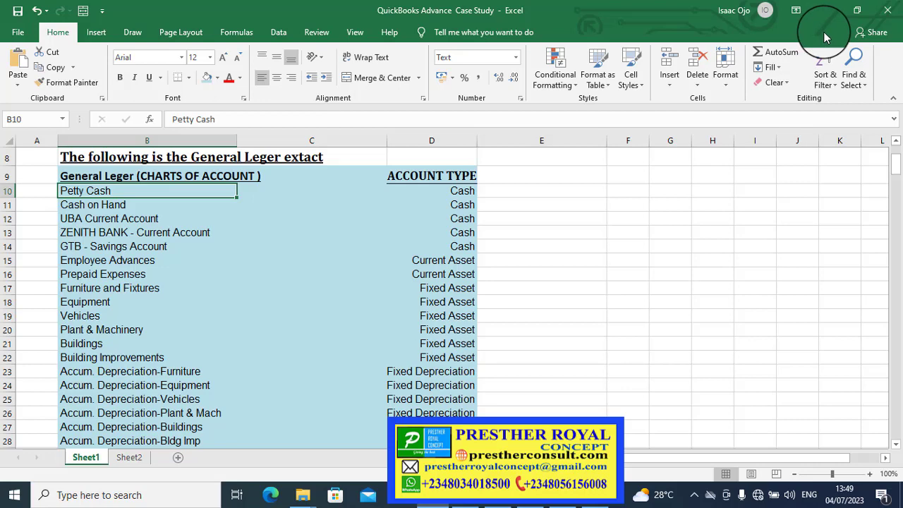
{"action": "left_click", "coordinate": [827, 10]}
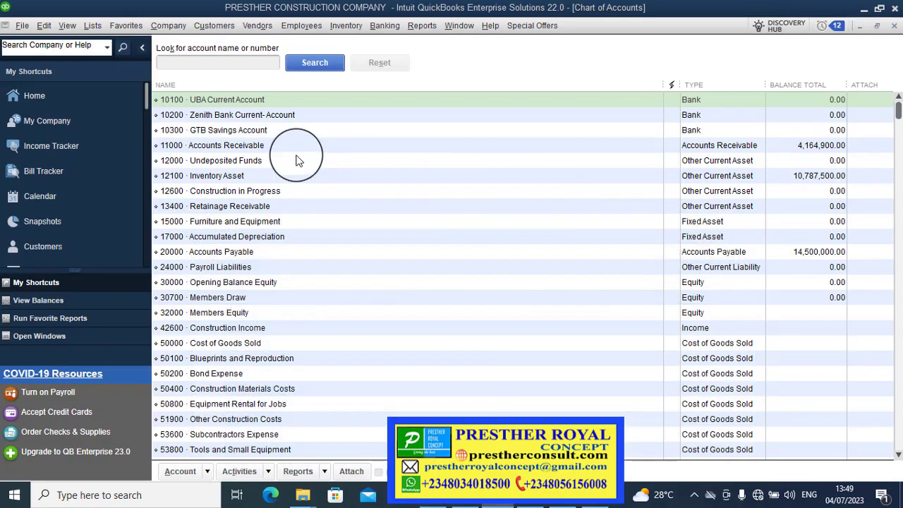
{"action": "left_click", "coordinate": [205, 99]}
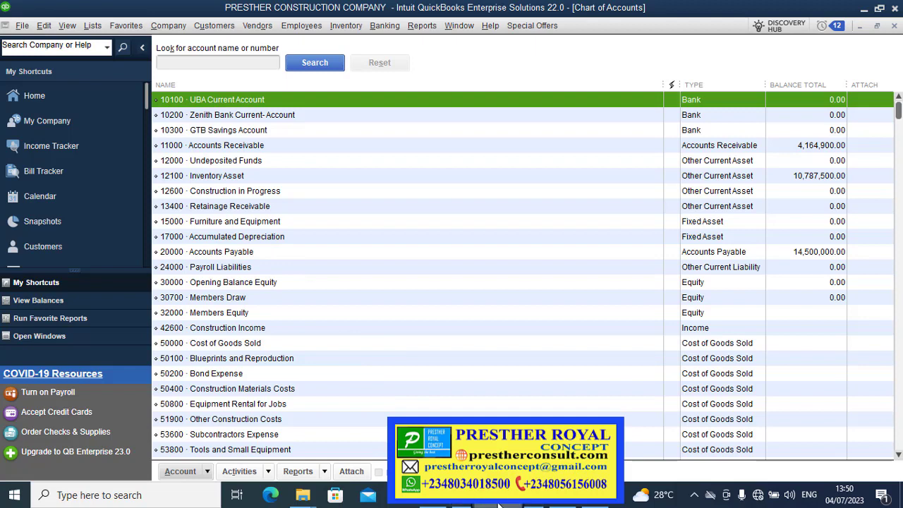
{"action": "mouse_move", "coordinate": [498, 495]}
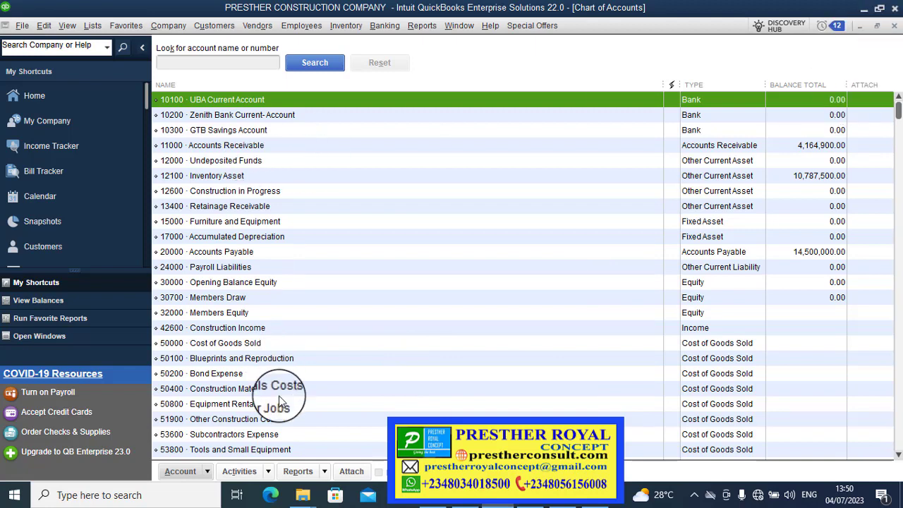
{"action": "left_click", "coordinate": [208, 471]}
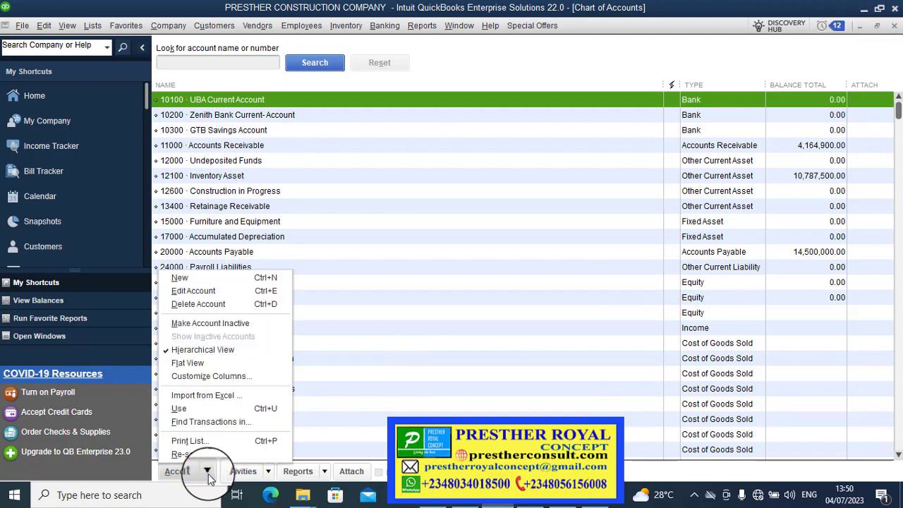
Create Bank account 10000 named Petty Cash, with Petty Cash pasted as its description.
{"action": "left_click", "coordinate": [228, 277]}
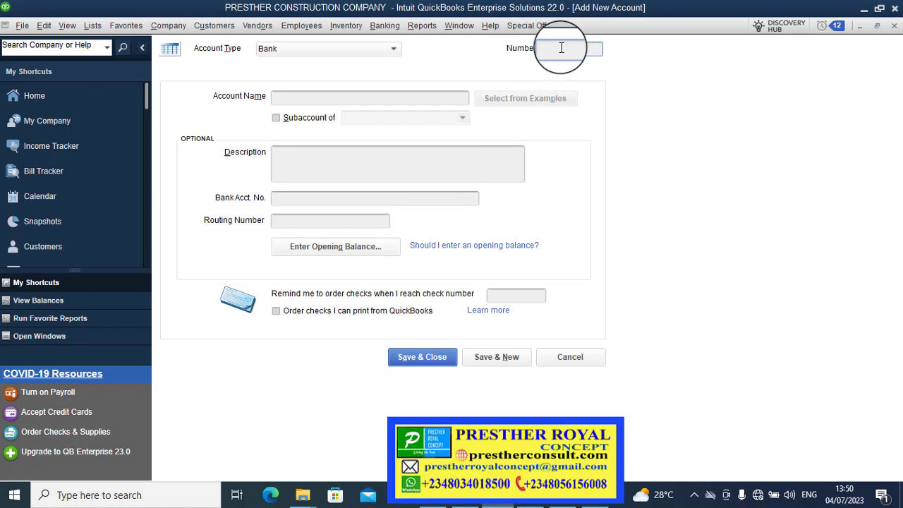
{"action": "type", "text": "10000"}
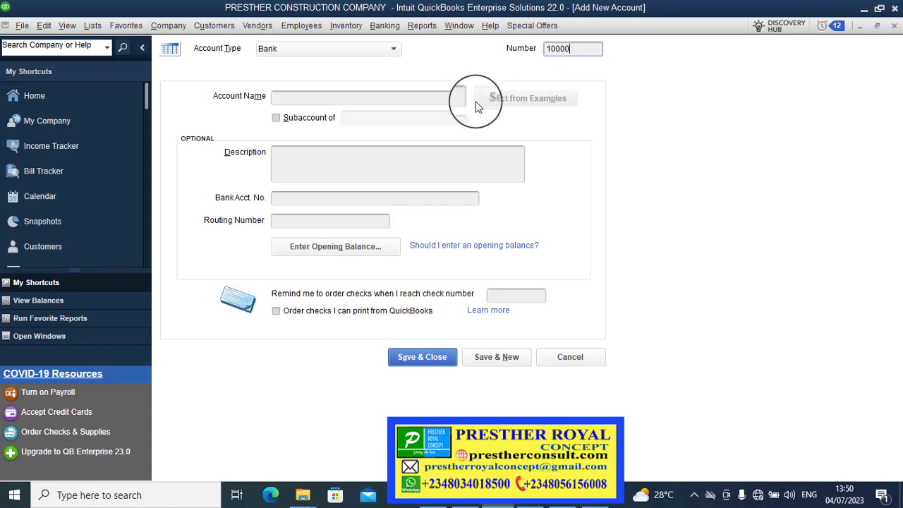
{"action": "left_click", "coordinate": [440, 101]}
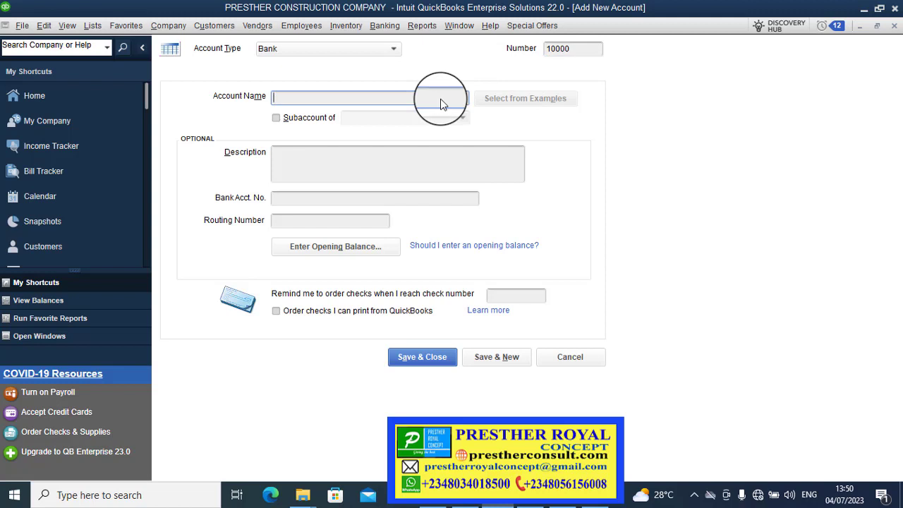
{"action": "type", "text": "Petty Cash"}
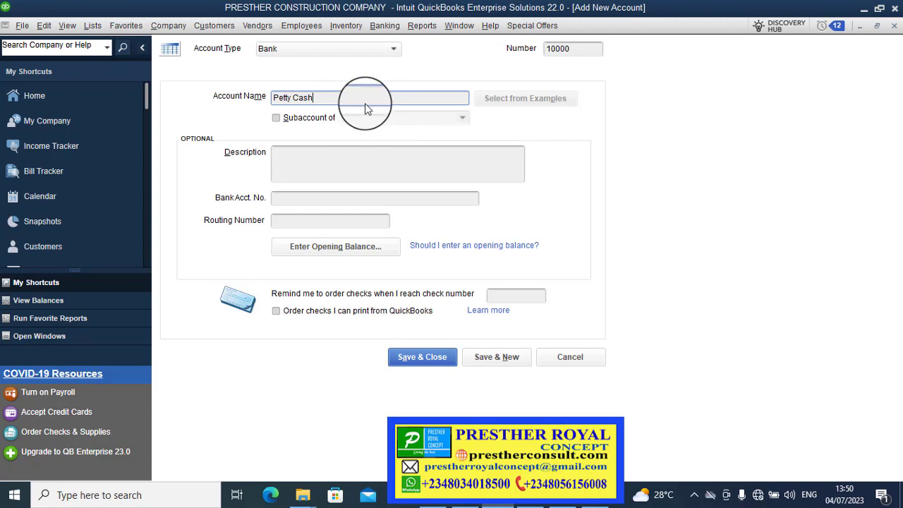
{"action": "left_click_drag", "start_coordinate": [366, 98], "coordinate": [252, 95]}
{"action": "key", "text": "ctrl+c"}
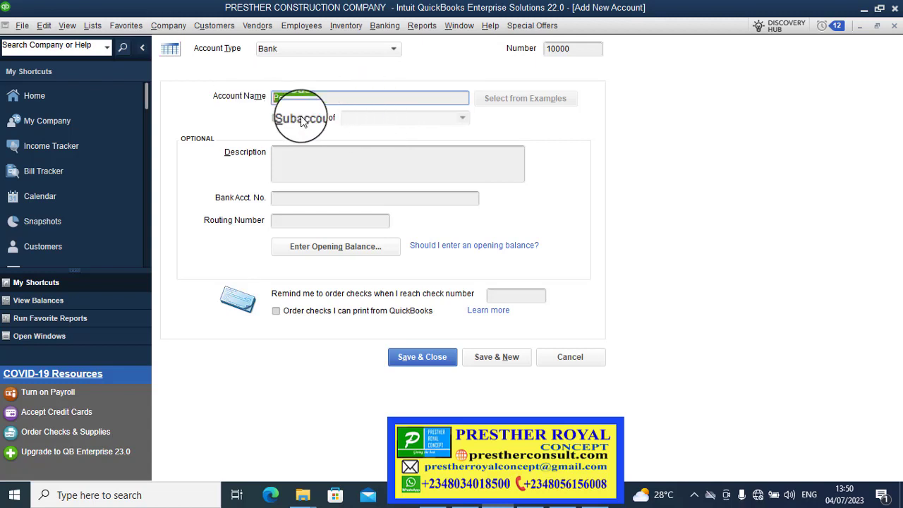
{"action": "left_click", "coordinate": [316, 161]}
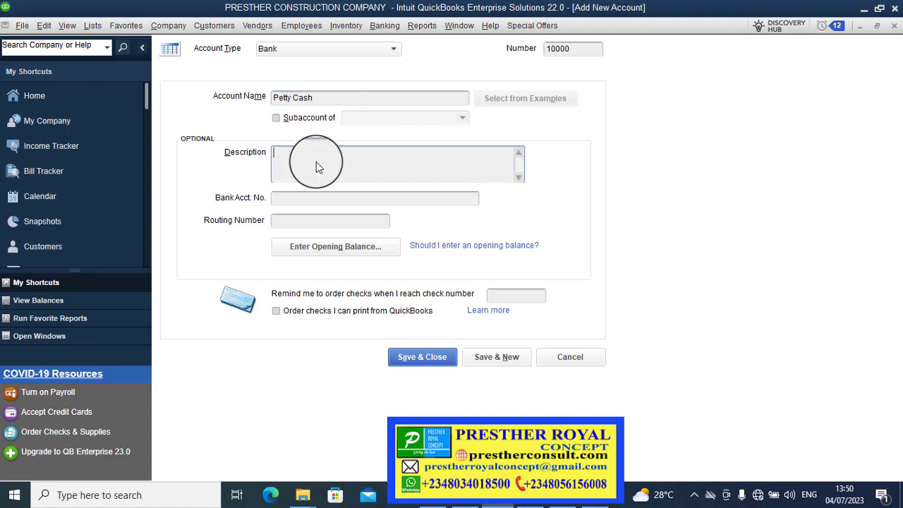
{"action": "key", "text": "ctrl+v"}
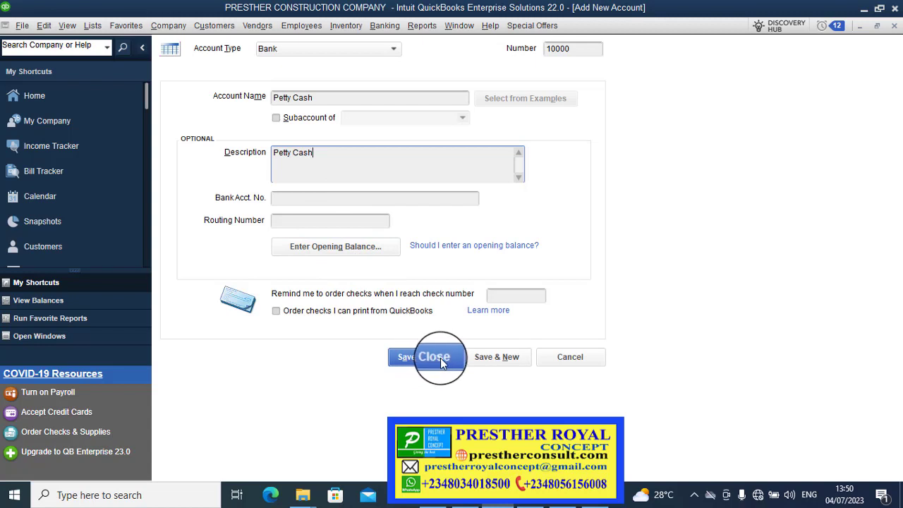
Save the previous account and look up Cash on Hand in the Excel account list.
{"action": "left_click", "coordinate": [492, 358]}
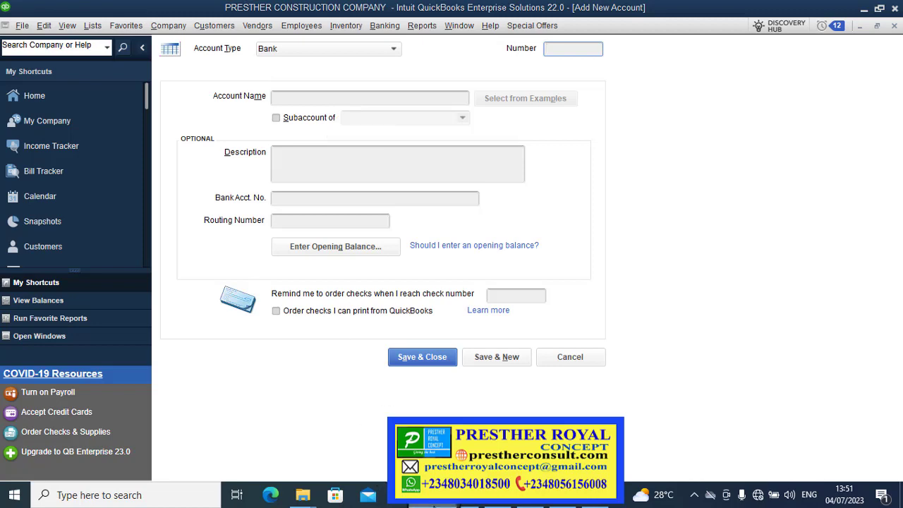
{"action": "left_click", "coordinate": [433, 505]}
{"action": "left_click", "coordinate": [113, 204]}
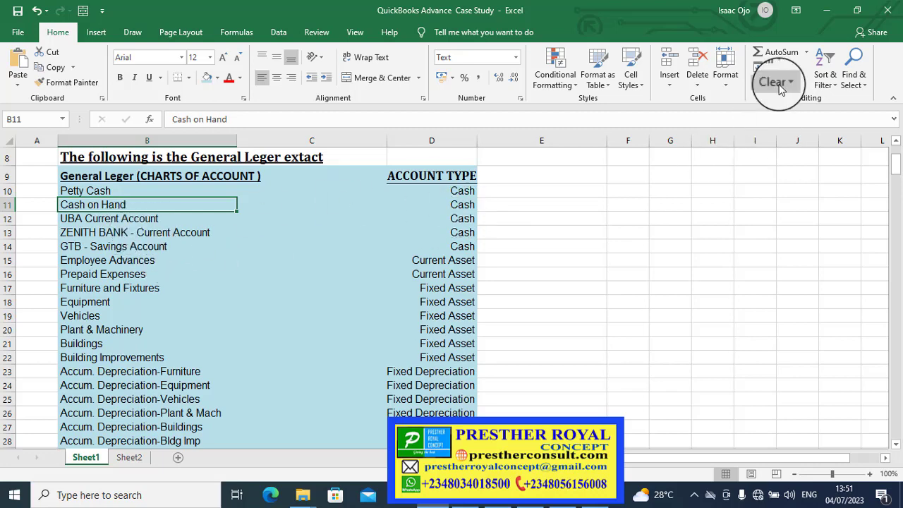
{"action": "left_click", "coordinate": [829, 14]}
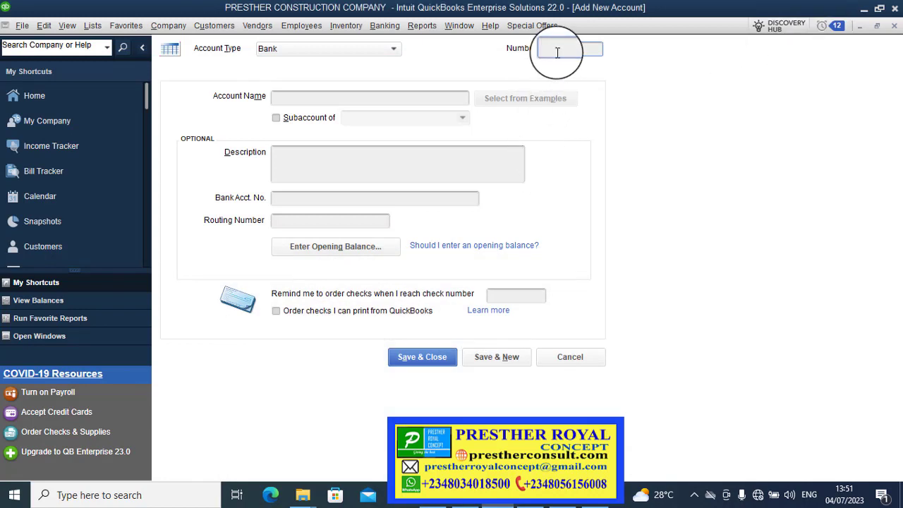
Enter number 10050 with 'Cash on Hand' as both account name and description.
{"action": "type", "text": "10050"}
{"action": "left_click", "coordinate": [435, 103]}
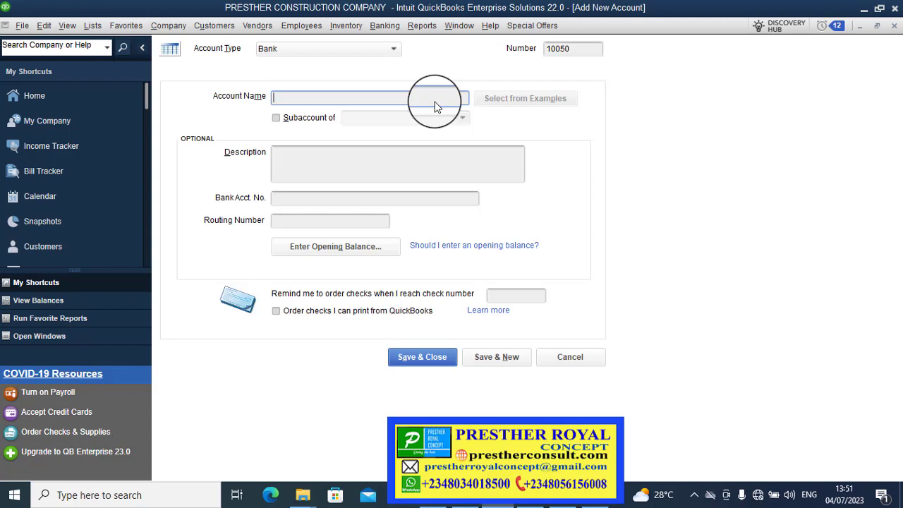
{"action": "type", "text": "Cash on Hand"}
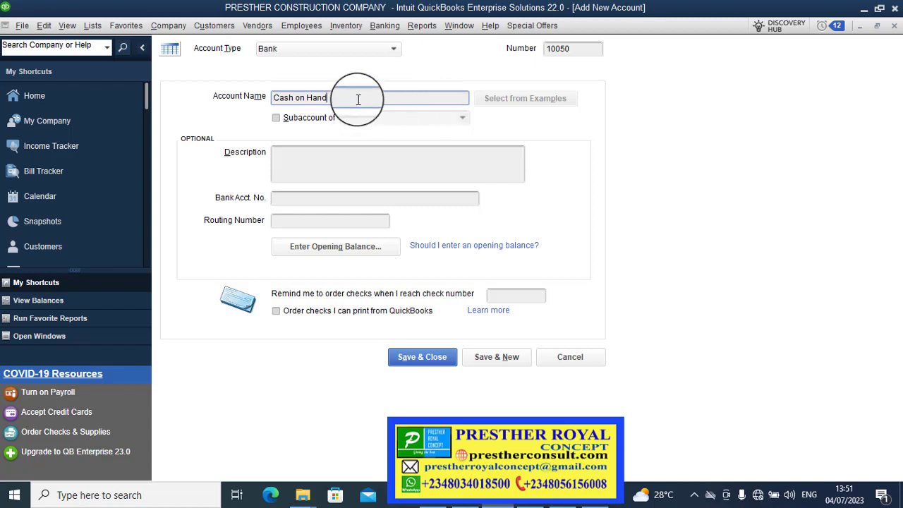
{"action": "left_click_drag", "start_coordinate": [359, 99], "coordinate": [270, 92]}
{"action": "key", "text": "ctrl+c"}
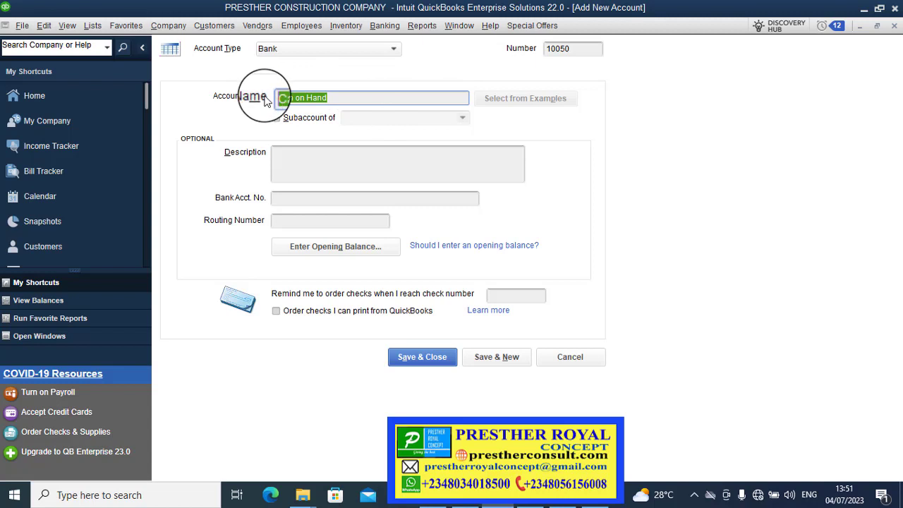
{"action": "left_click", "coordinate": [315, 158]}
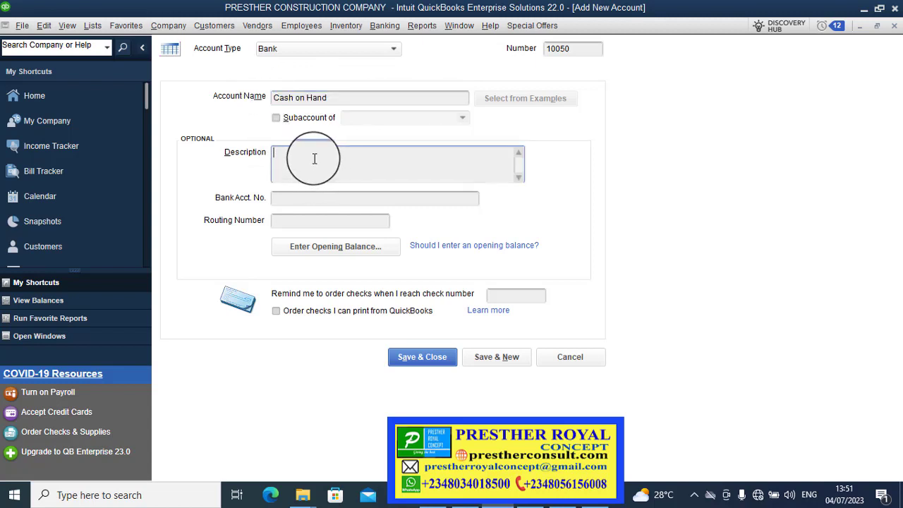
{"action": "key", "text": "ctrl+v"}
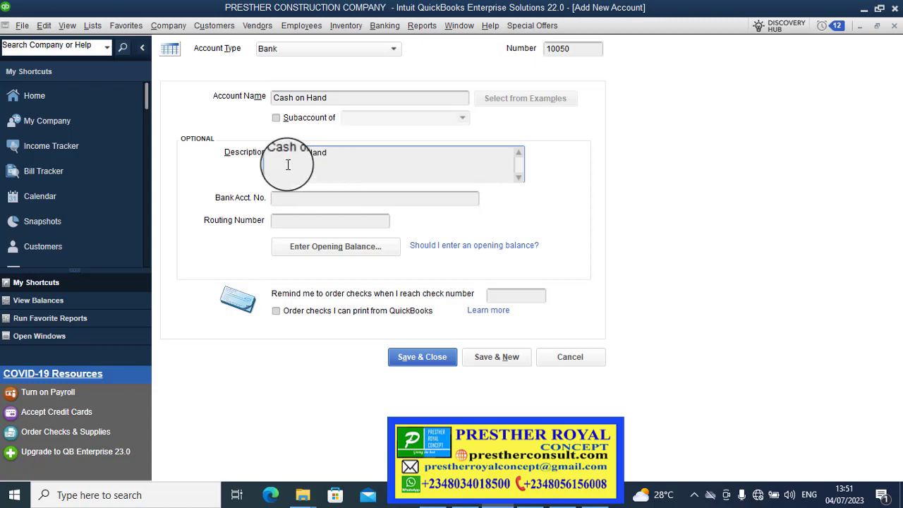
{"action": "left_click", "coordinate": [299, 204]}
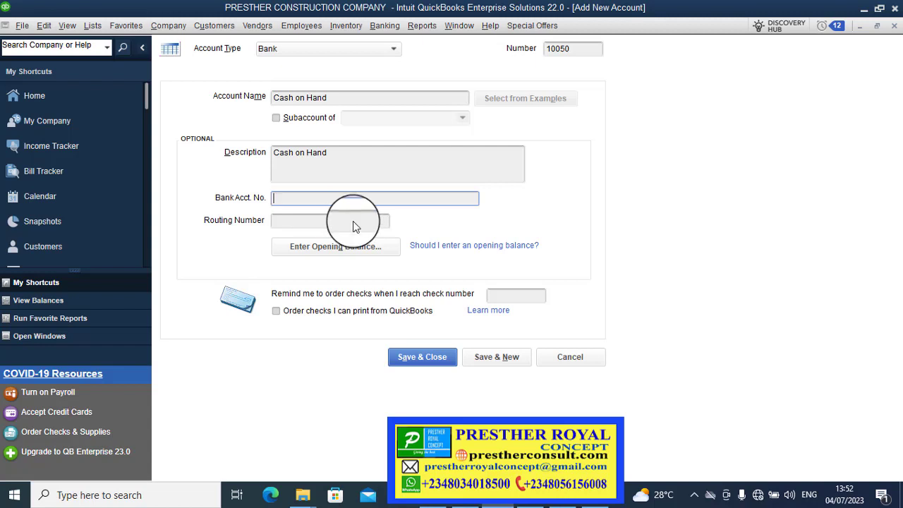
Save account 10050 Cash on Hand without bank feeds, then bring up the Excel workbook.
{"action": "left_click", "coordinate": [445, 360]}
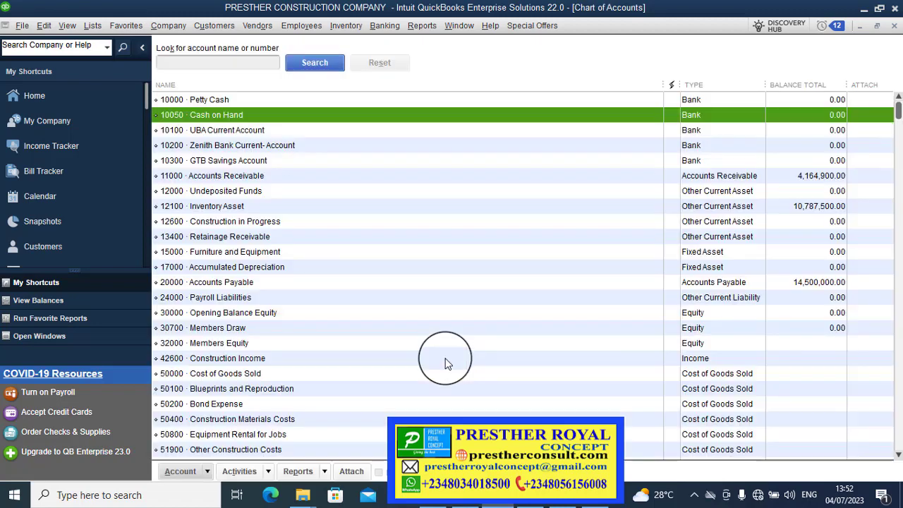
{"action": "left_click", "coordinate": [432, 238]}
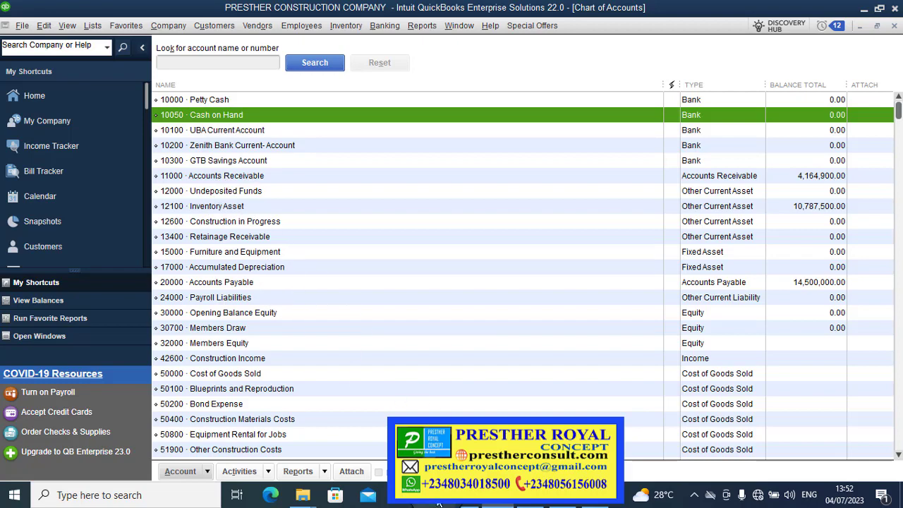
{"action": "left_click", "coordinate": [438, 502]}
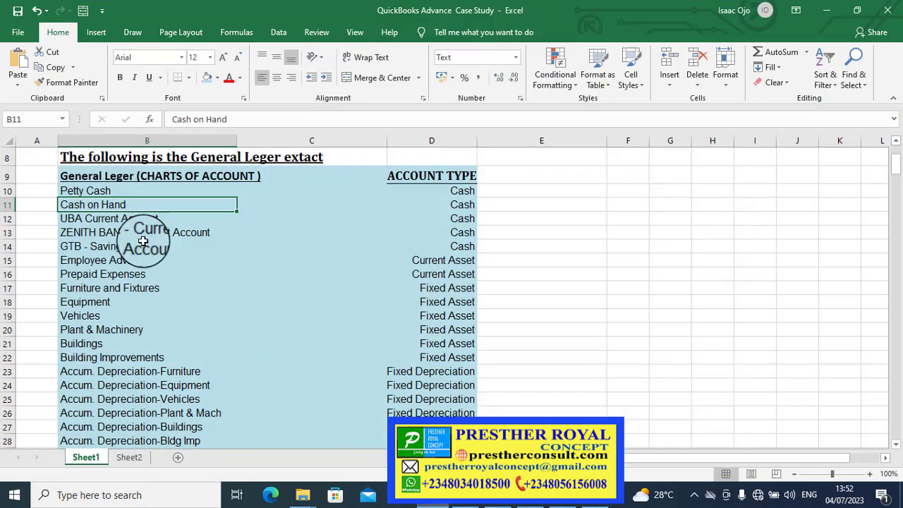
Mark Employee Advances in cell B15, then minimize the Excel workbook.
{"action": "left_click", "coordinate": [108, 254]}
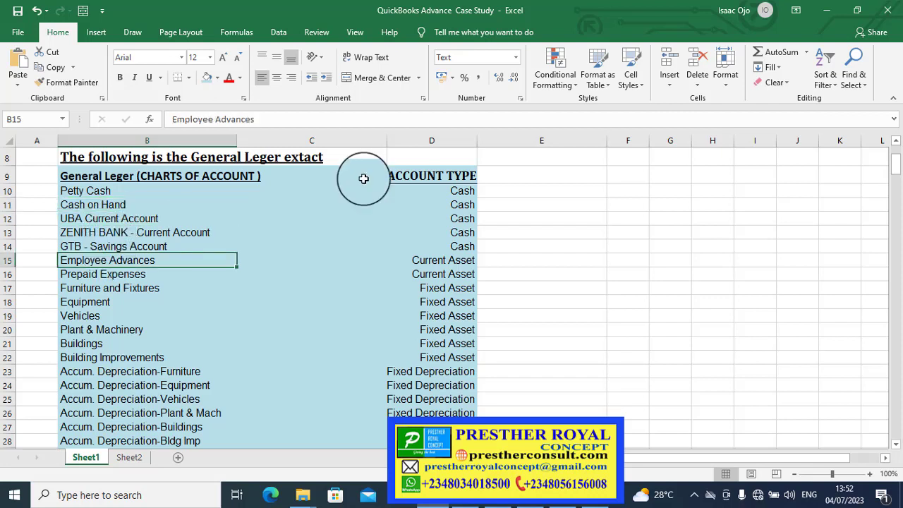
{"action": "left_click", "coordinate": [825, 11]}
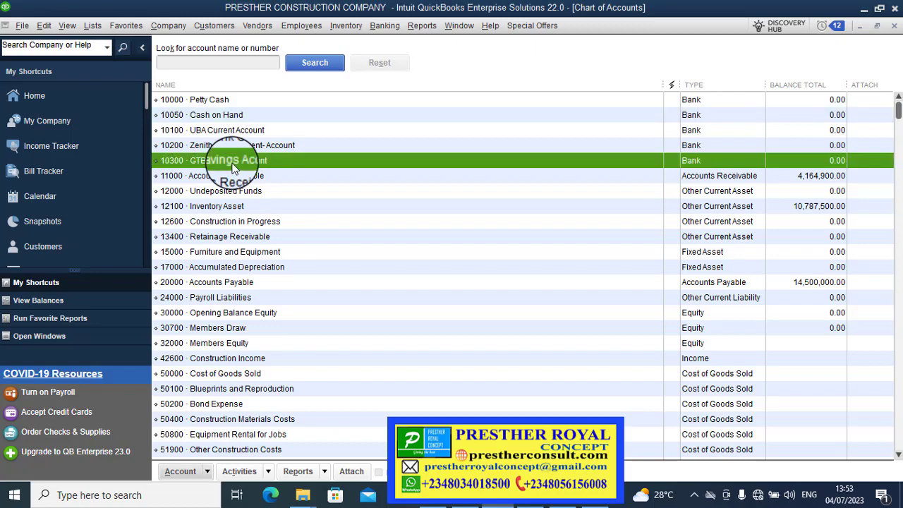
Select the 10300 GTB Savings Account row and open its right-click menu.
{"action": "left_click", "coordinate": [205, 161]}
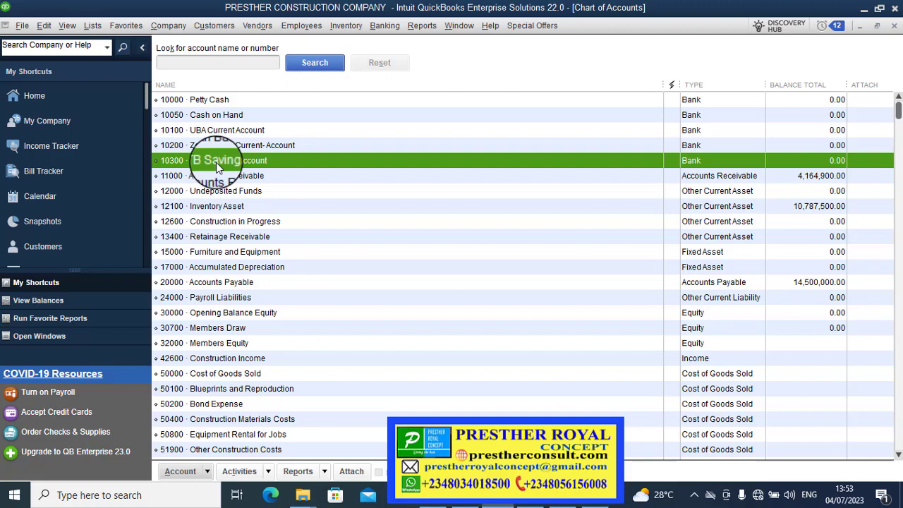
{"action": "right_click", "coordinate": [216, 162]}
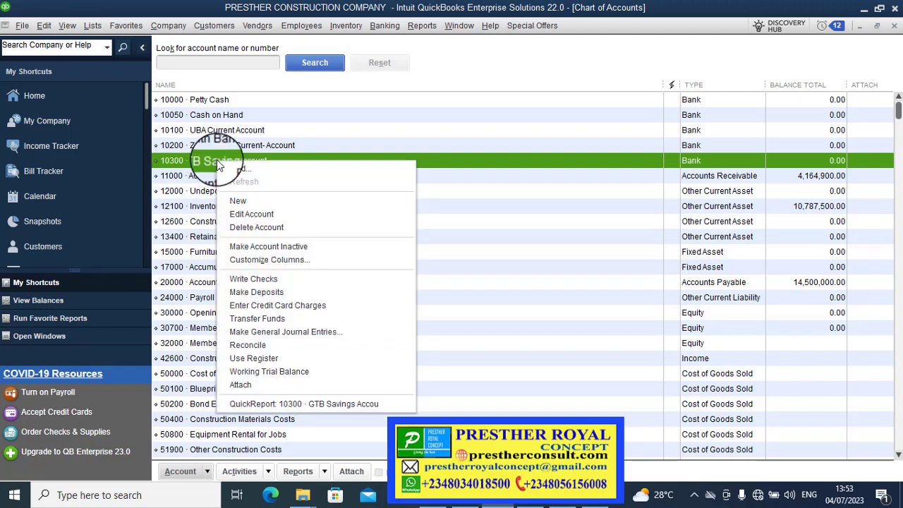
Create a new account of type Bank and continue to the blank details form.
{"action": "left_click", "coordinate": [239, 201]}
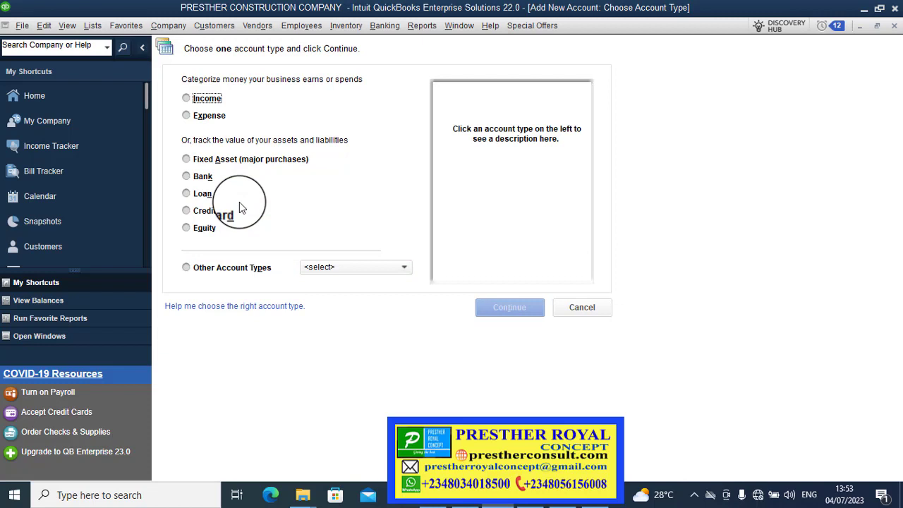
{"action": "left_click", "coordinate": [192, 179]}
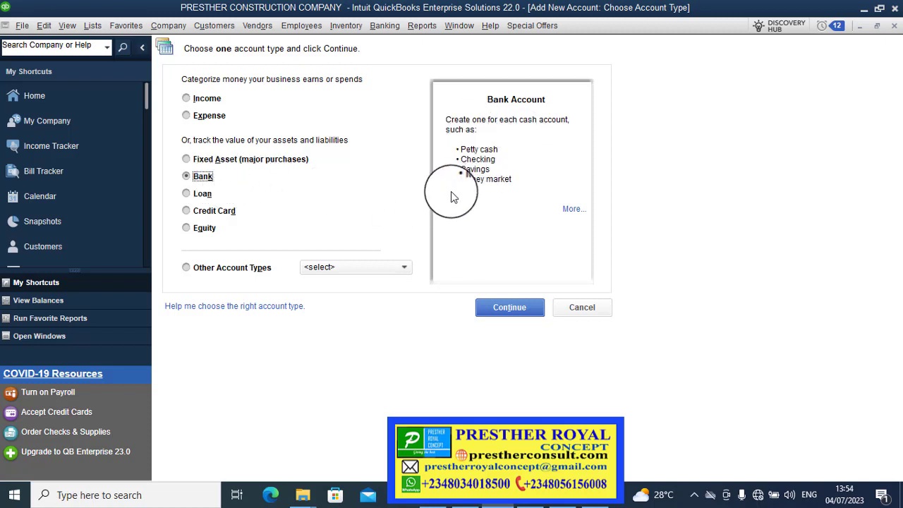
{"action": "left_click", "coordinate": [497, 312]}
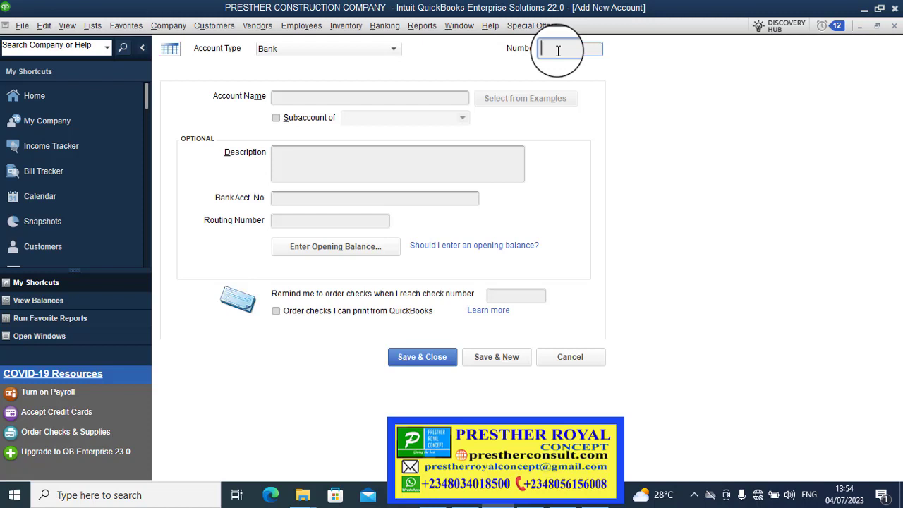
Enter number 10400 and account name 'IBTC Current Acct'.
{"action": "type", "text": "101"}
{"action": "type", "text": "00"}
{"action": "left_click", "coordinate": [447, 103]}
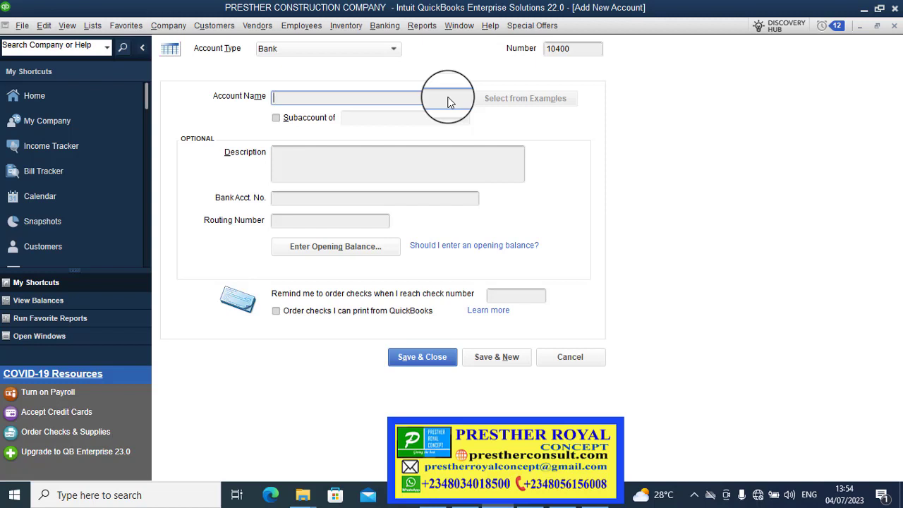
{"action": "type", "text": "IB"}
{"action": "key", "text": "Caps_Lock"}
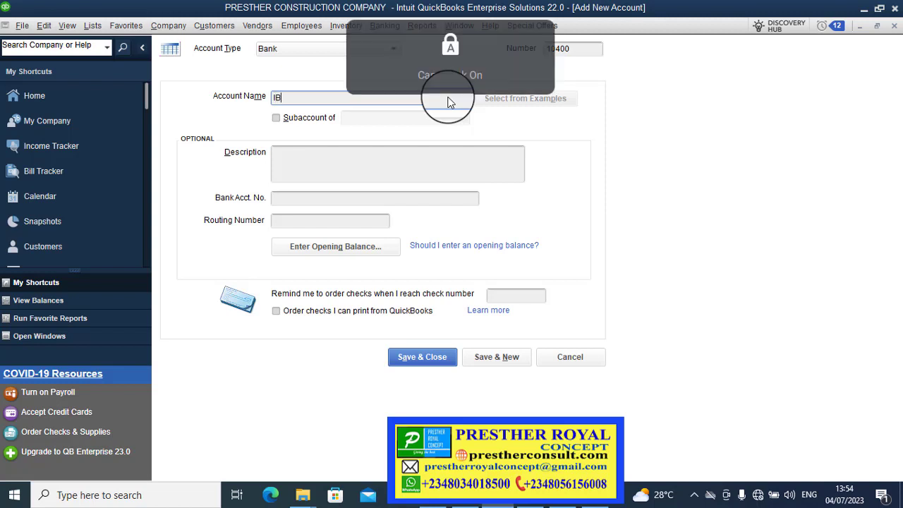
{"action": "type", "text": "TC cU"}
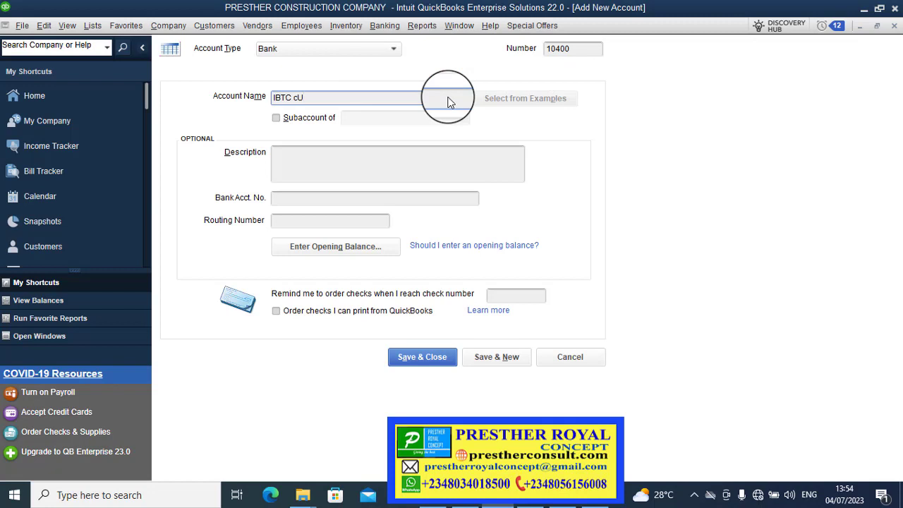
{"action": "key", "text": "BackSpace"}
{"action": "key", "text": "BackSpace"}
{"action": "type", "text": "c"}
{"action": "key", "text": "BackSpace"}
{"action": "type", "text": "C"}
{"action": "key", "text": "Caps_Lock"}
{"action": "type", "text": "urrent Acct"}
Copy the name into Description with 'For Operations' added, and begin entering the bank account number.
{"action": "left_click_drag", "start_coordinate": [444, 101], "coordinate": [284, 99]}
{"action": "key", "text": "ctrl+c"}
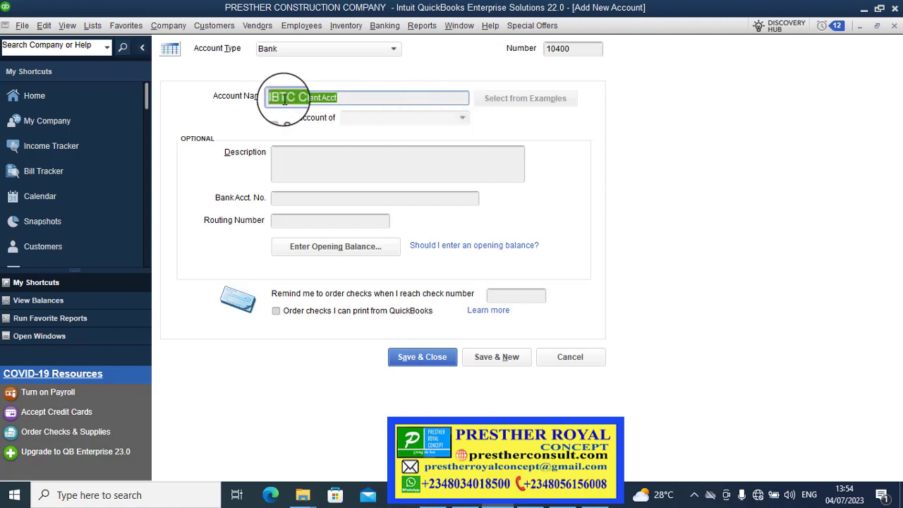
{"action": "left_click", "coordinate": [293, 149]}
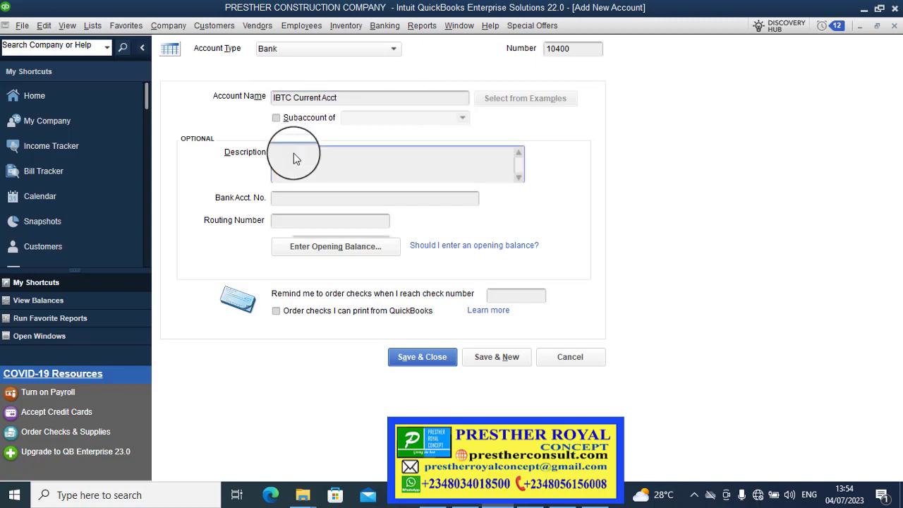
{"action": "right_click", "coordinate": [295, 155]}
{"action": "left_click", "coordinate": [314, 263]}
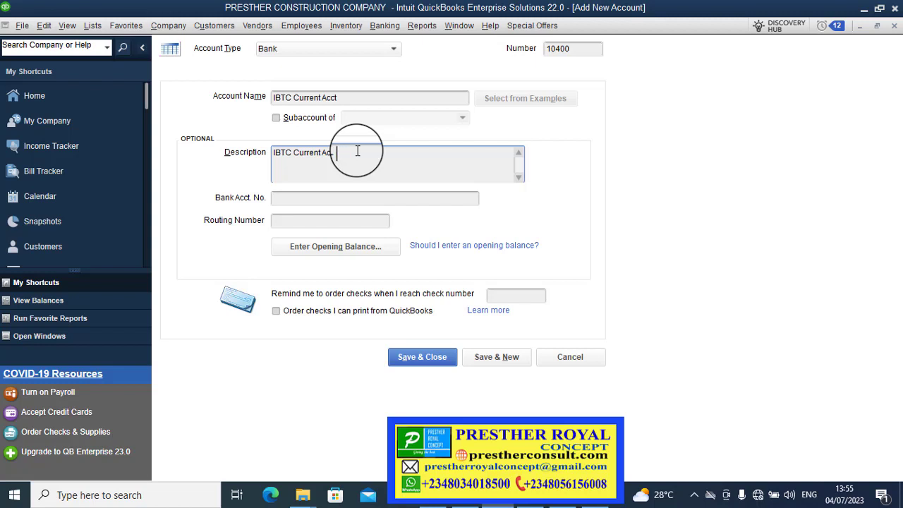
{"action": "type", "text": "For Operations"}
{"action": "left_click", "coordinate": [325, 200]}
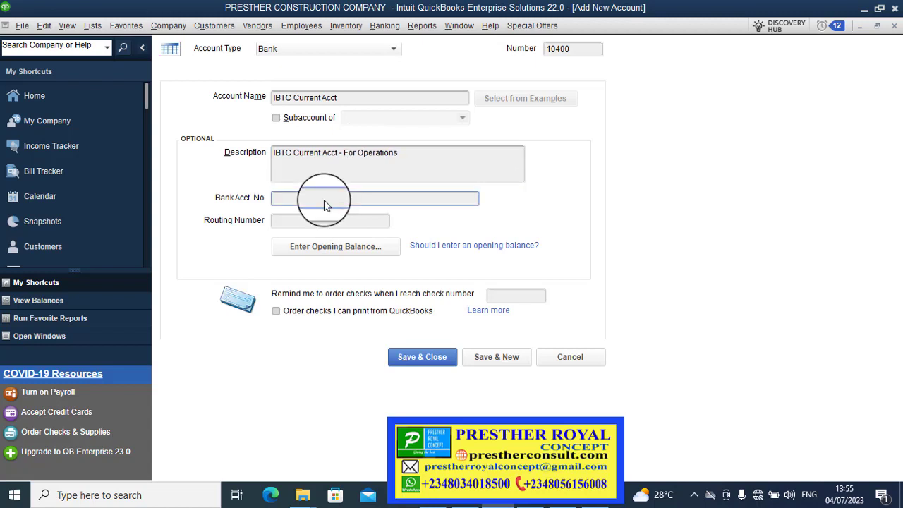
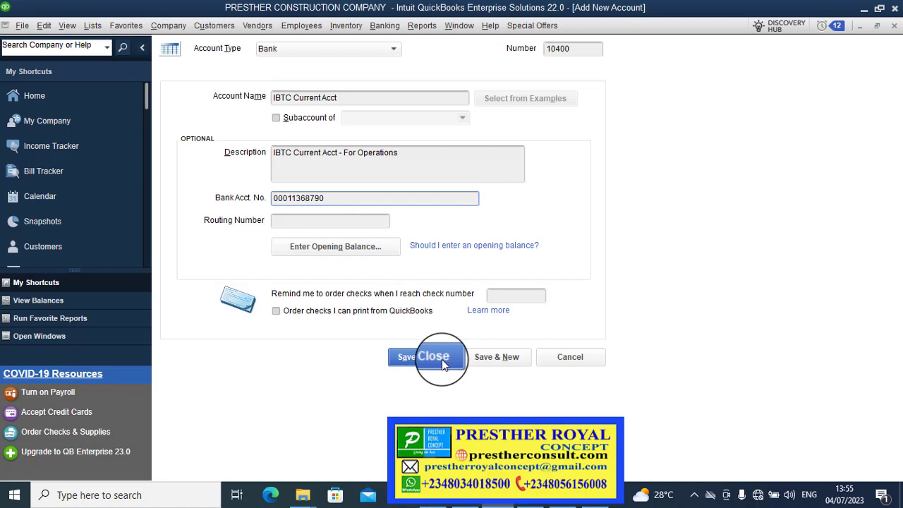
Save account 10400 IBTC Current Acct, declining the bank feed setup.
{"action": "left_click", "coordinate": [442, 359]}
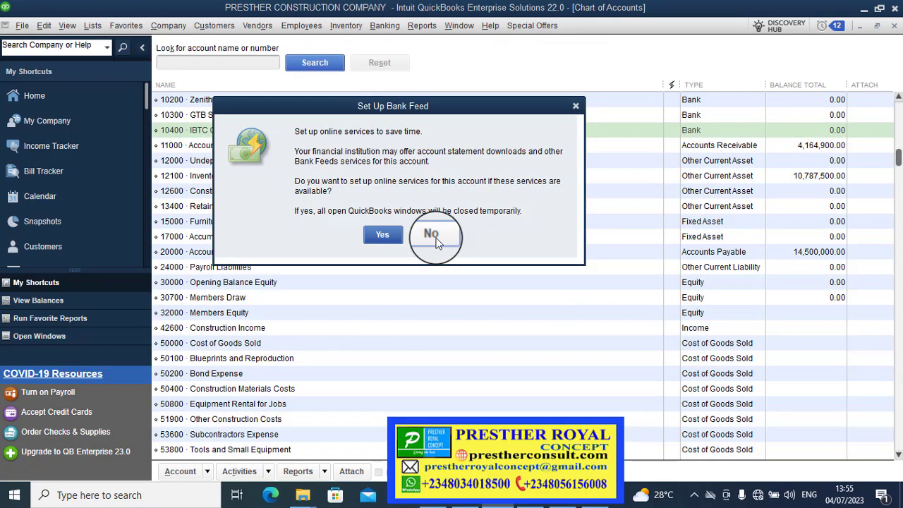
{"action": "left_click", "coordinate": [435, 237]}
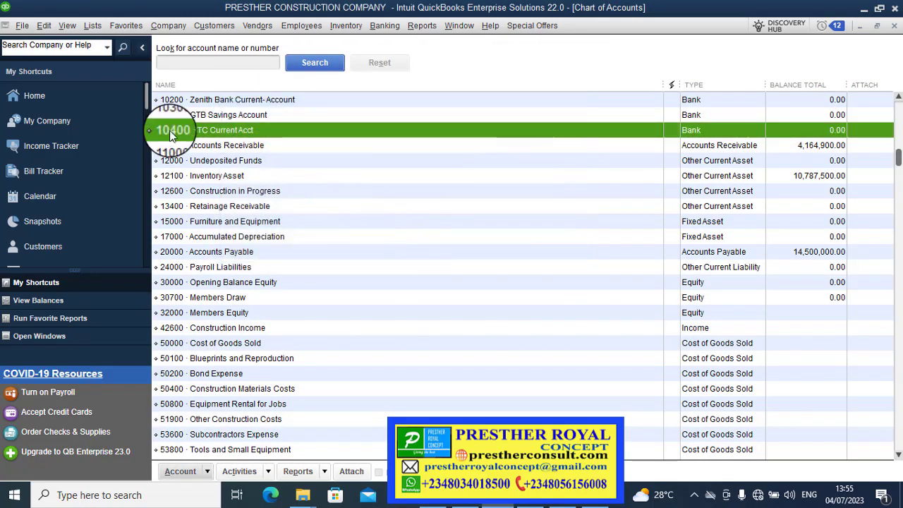